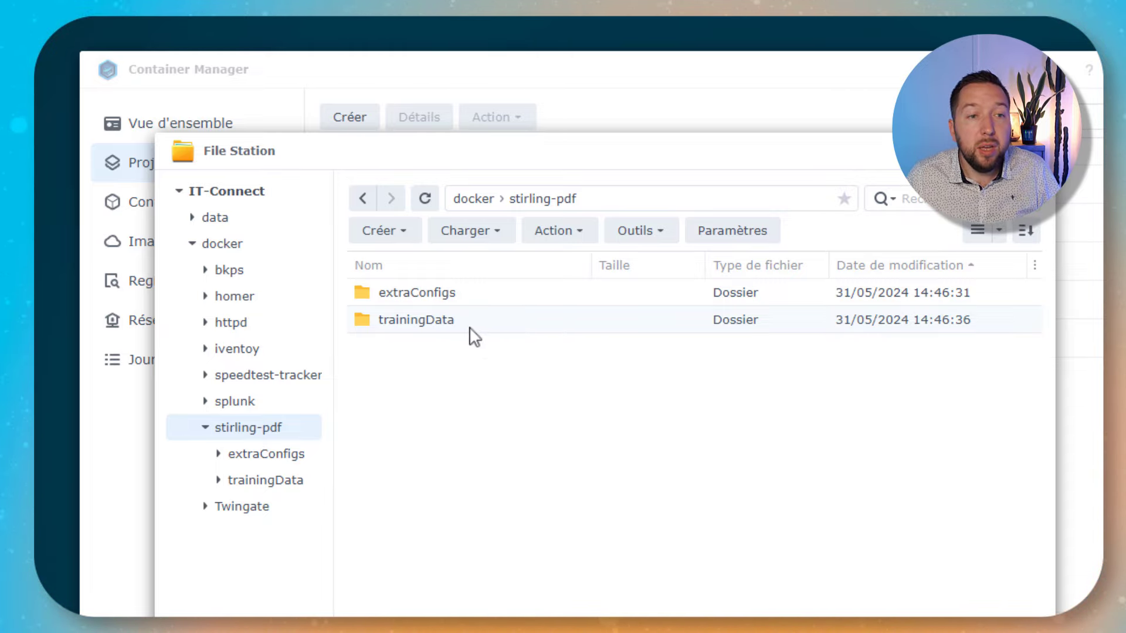
Start a new project in Container Manager named stirling-pdf and set its path to /docker/stirling-pdf.
{"action": "left_click", "coordinate": [616, 102]}
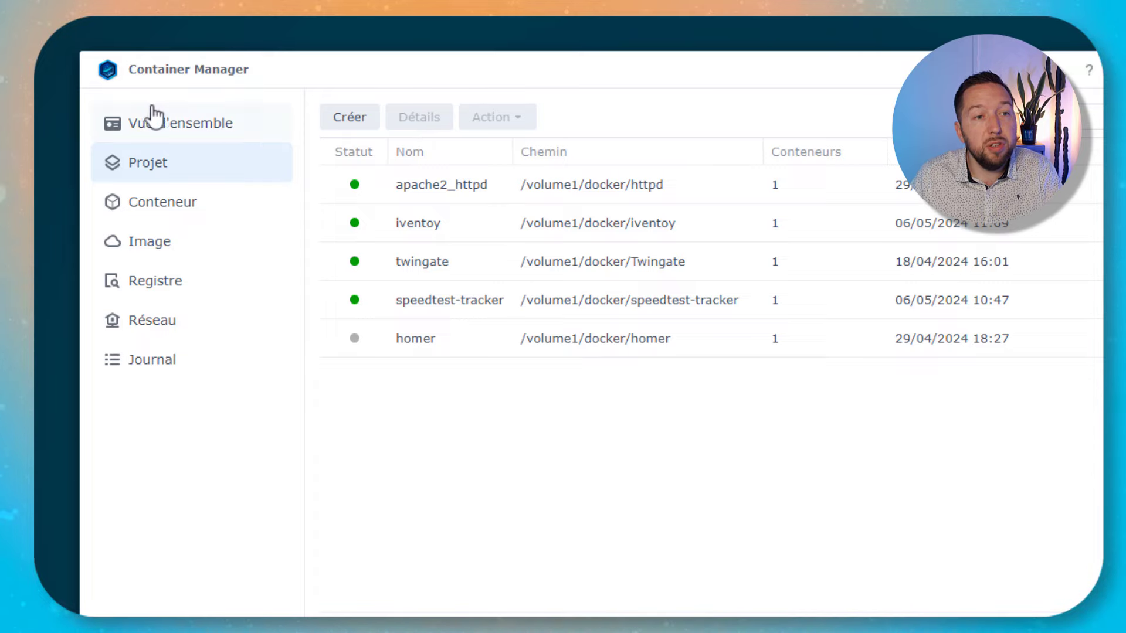
{"action": "left_click", "coordinate": [334, 120]}
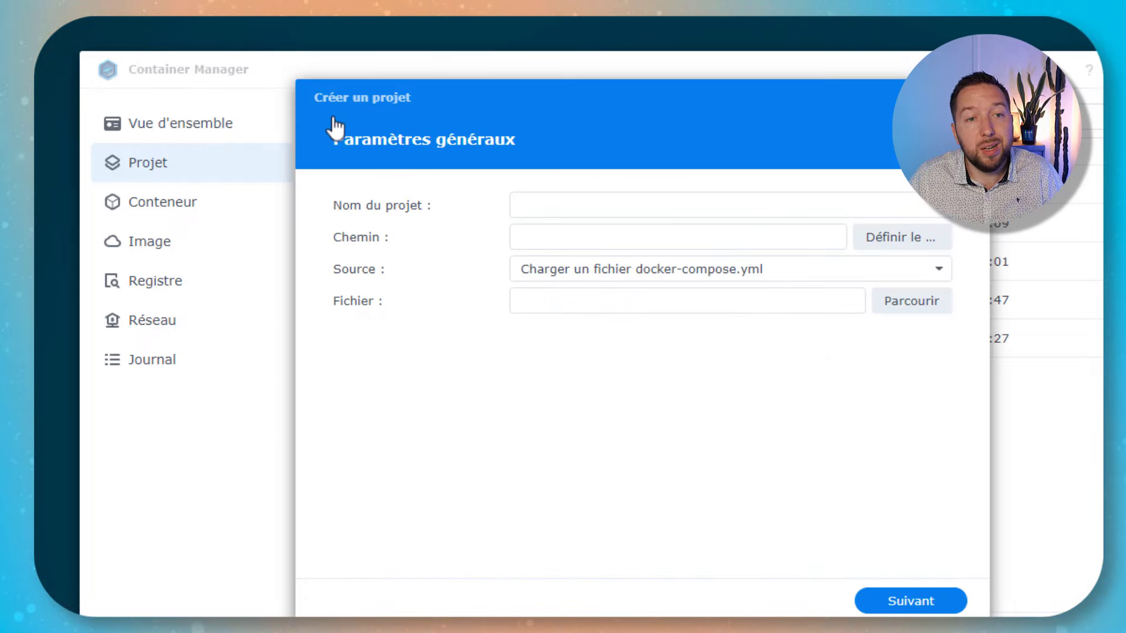
{"action": "left_click", "coordinate": [582, 206]}
{"action": "type", "text": "stirling-pdf"}
{"action": "left_click", "coordinate": [900, 241]}
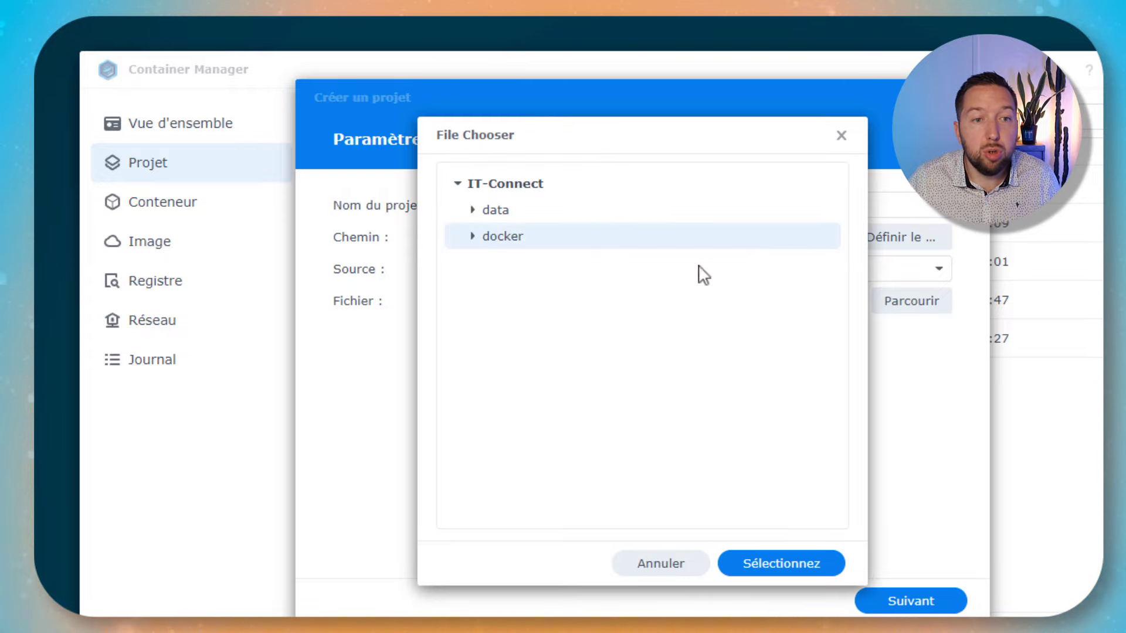
{"action": "left_click", "coordinate": [481, 245]}
{"action": "left_click", "coordinate": [601, 423]}
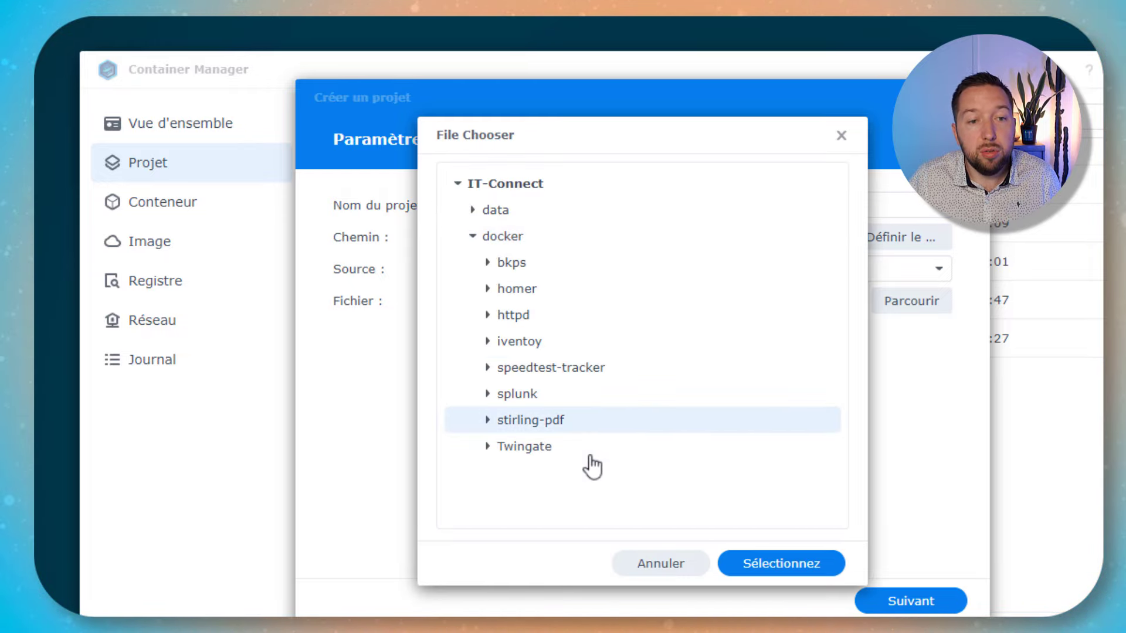
{"action": "left_click", "coordinate": [774, 565]}
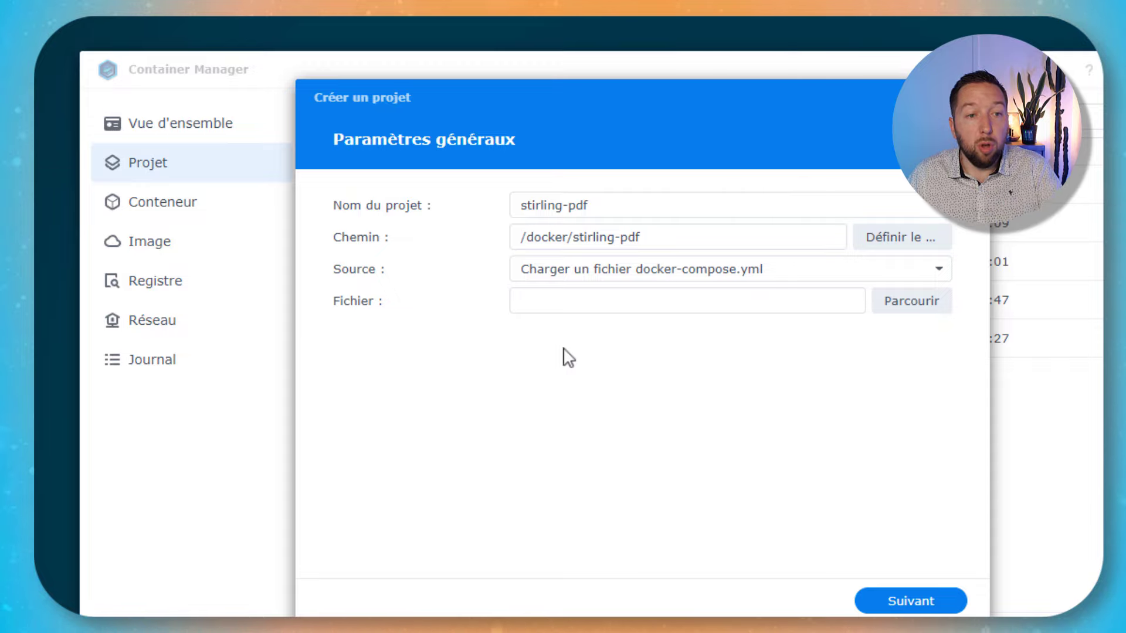
Set the source to a created docker-compose.yml and paste the frooodle/s-pdf:latest configuration with ports 8080:8080, both volumes, LANGS=fr_FR and the initial login password.
{"action": "left_click", "coordinate": [657, 276]}
{"action": "left_click", "coordinate": [641, 332]}
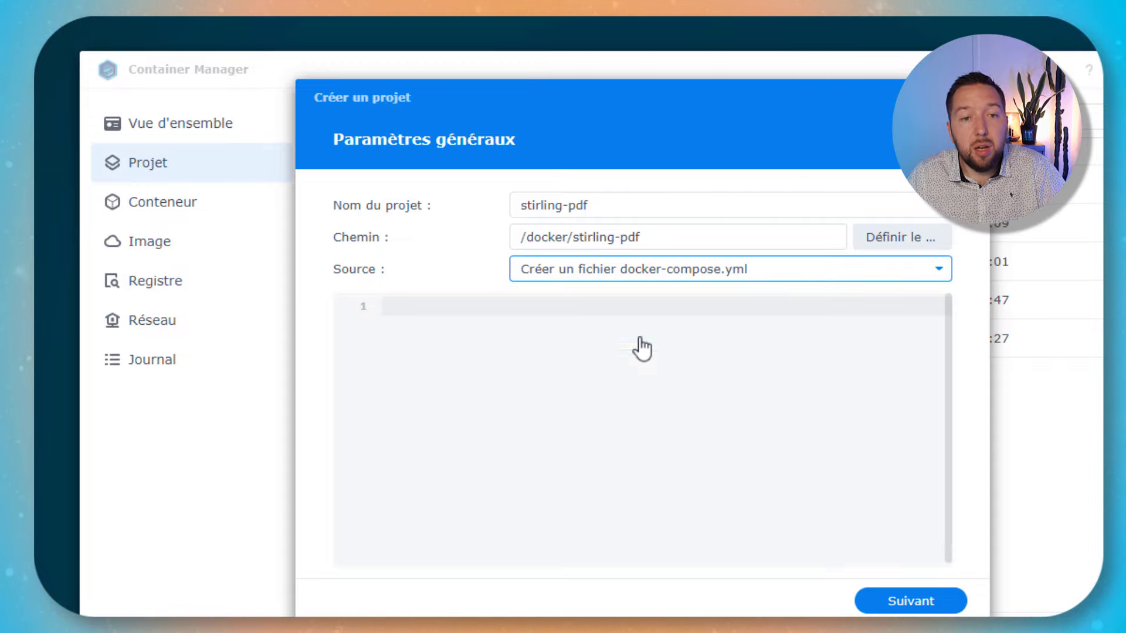
{"action": "left_click", "coordinate": [638, 362]}
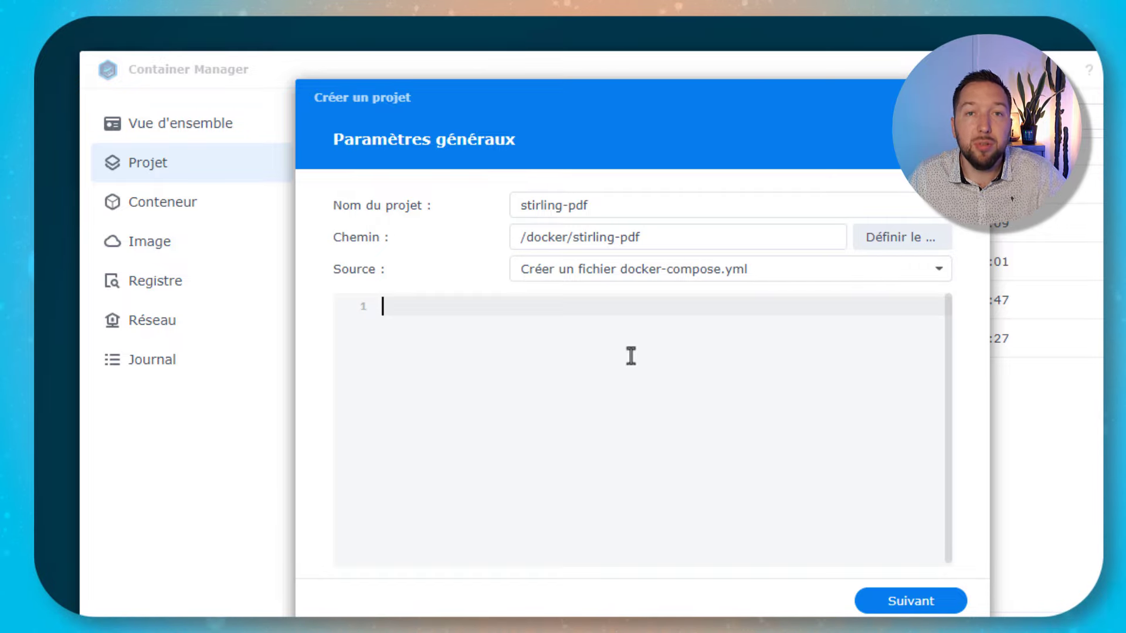
{"action": "key", "text": "ctrl+v"}
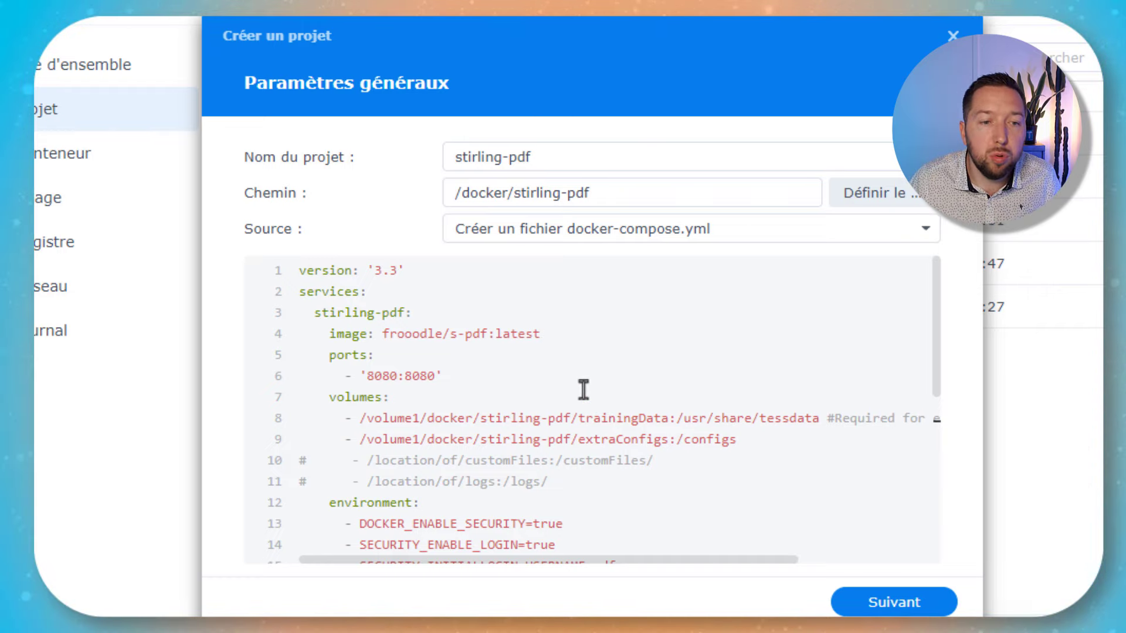
Review the port mapping and the trainingData, extraConfigs and commented-out volume lines in the compose file.
{"action": "left_click_drag", "start_coordinate": [448, 375], "coordinate": [357, 376]}
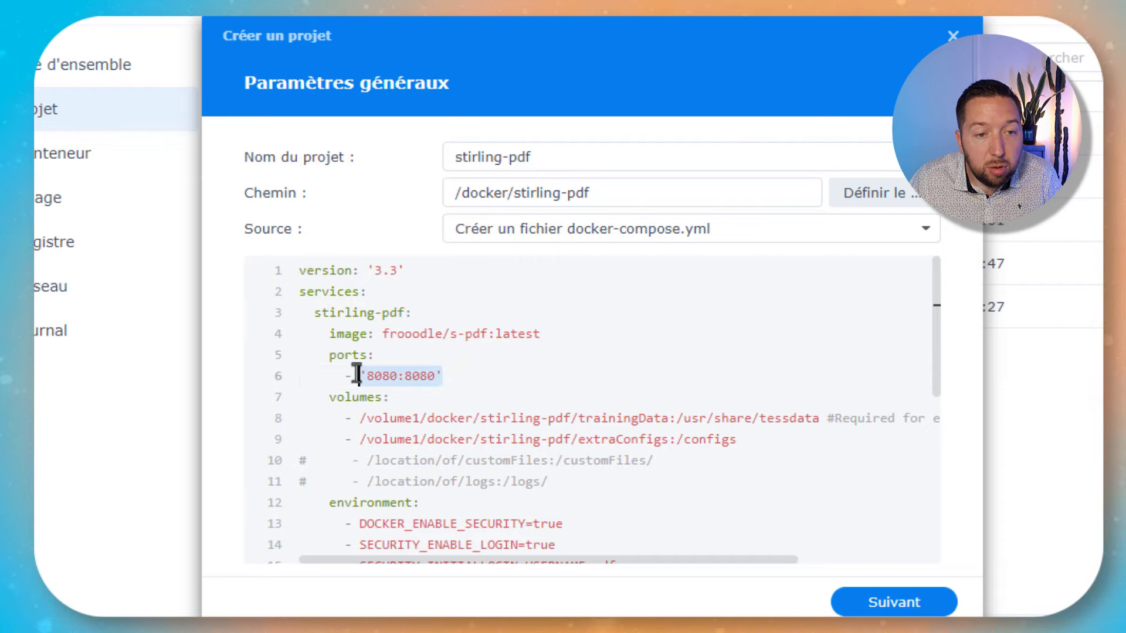
{"action": "left_click", "coordinate": [504, 380]}
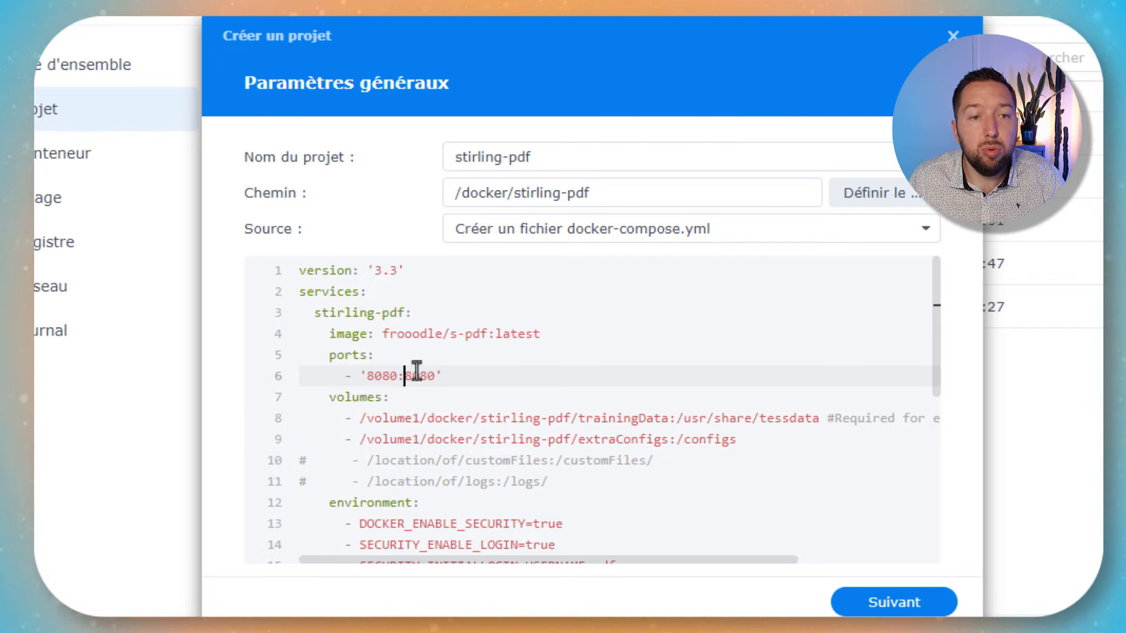
{"action": "left_click_drag", "start_coordinate": [397, 377], "coordinate": [368, 376]}
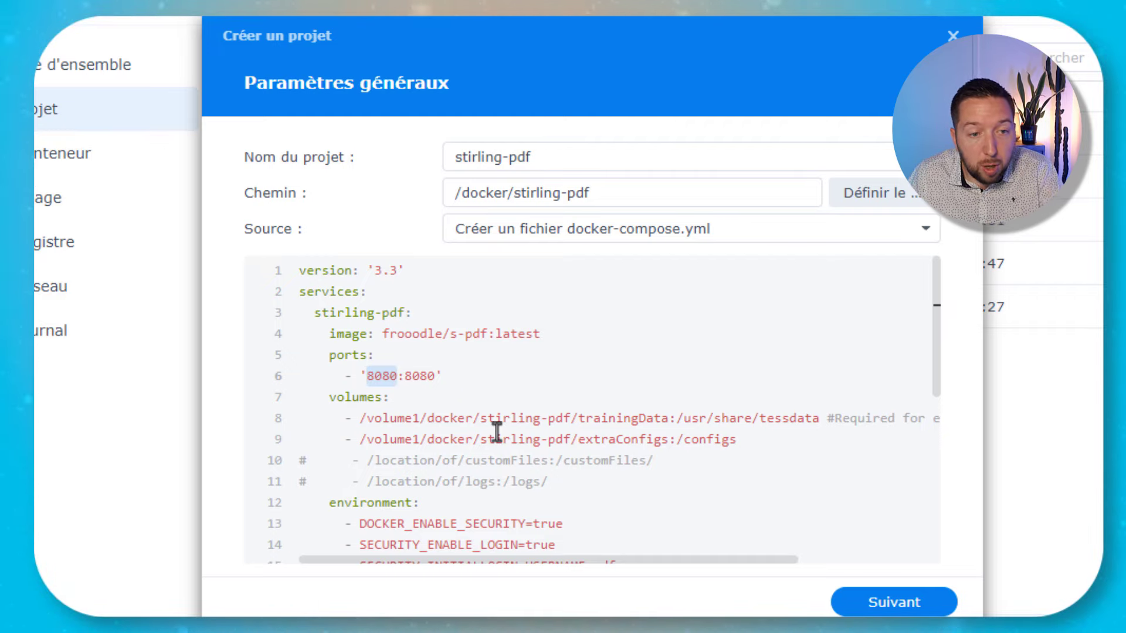
{"action": "left_click_drag", "start_coordinate": [675, 421], "coordinate": [815, 418]}
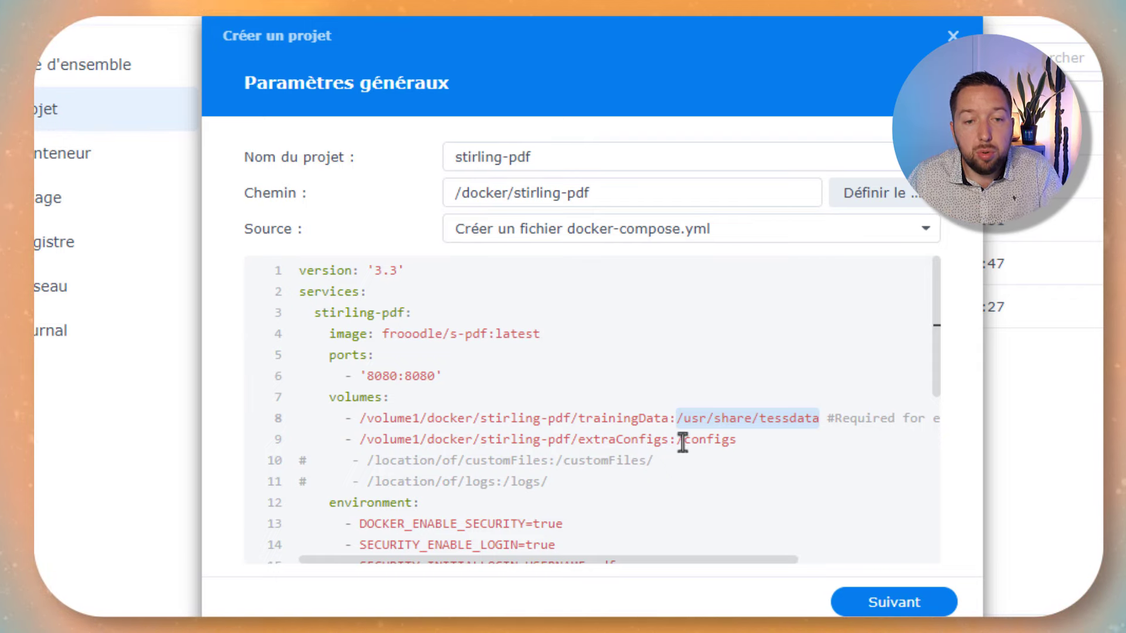
{"action": "left_click_drag", "start_coordinate": [676, 439], "coordinate": [737, 440]}
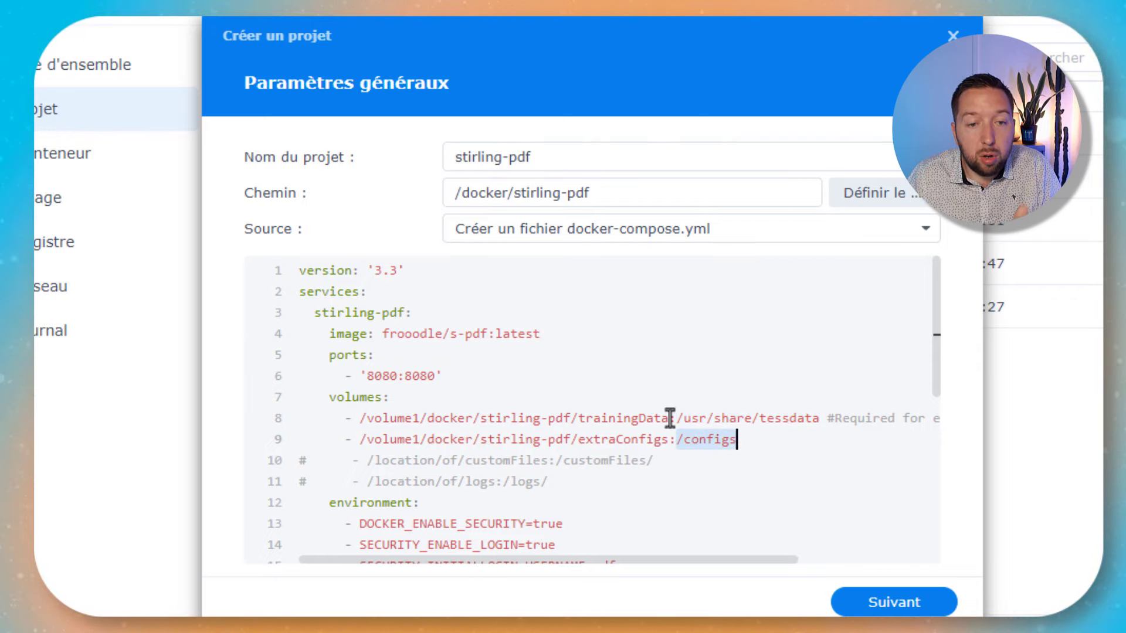
{"action": "left_click_drag", "start_coordinate": [669, 418], "coordinate": [323, 410]}
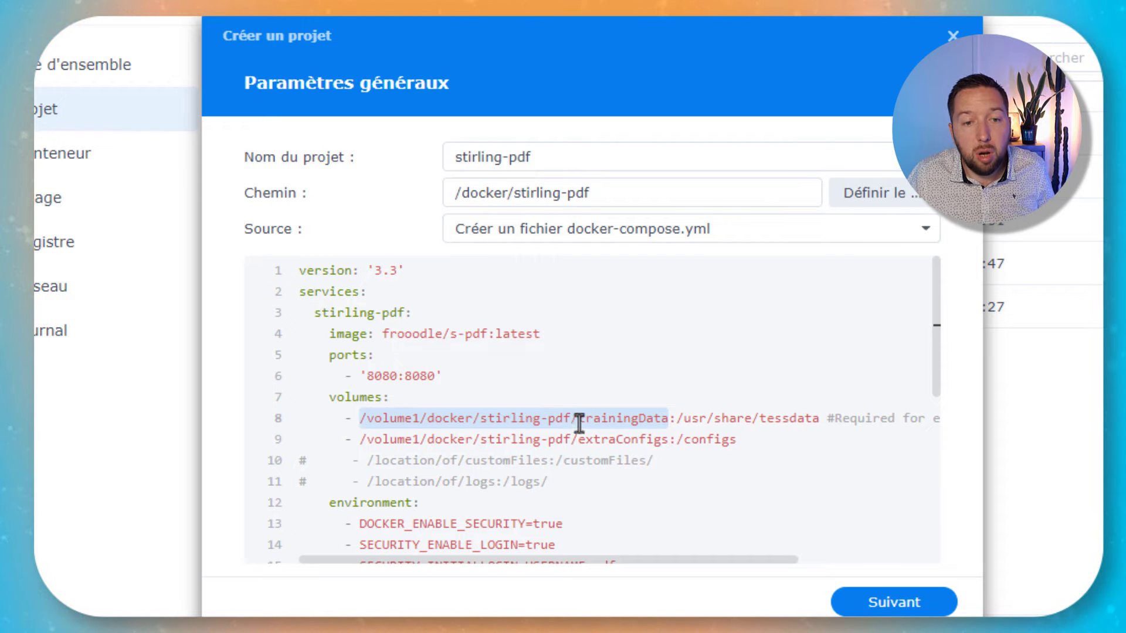
{"action": "mouse_move", "coordinate": [667, 561]}
{"action": "left_mouse_down"}
{"action": "mouse_move", "coordinate": [804, 558]}
{"action": "mouse_move", "coordinate": [699, 546]}
{"action": "mouse_move", "coordinate": [670, 557]}
{"action": "left_mouse_up"}
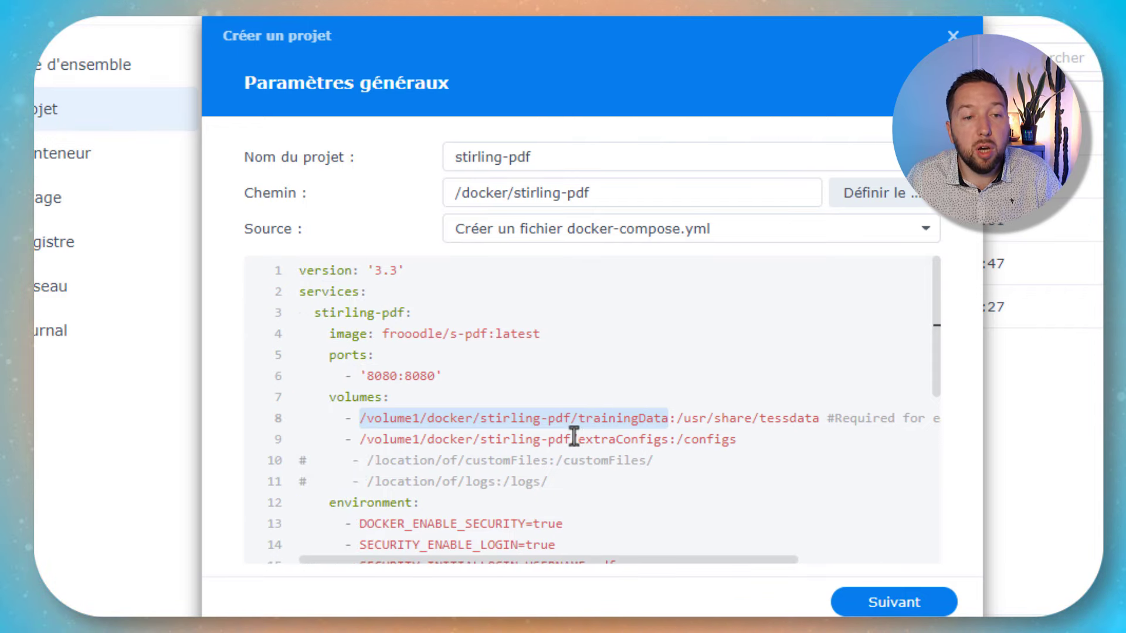
{"action": "left_click_drag", "start_coordinate": [762, 441], "coordinate": [362, 439]}
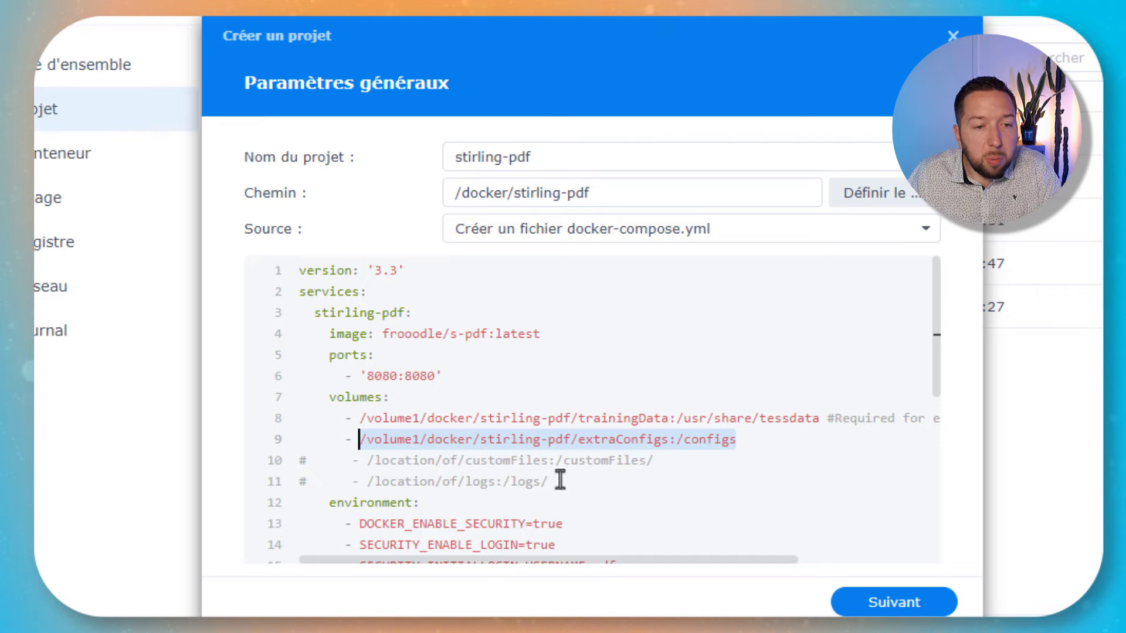
{"action": "left_click_drag", "start_coordinate": [554, 482], "coordinate": [319, 459]}
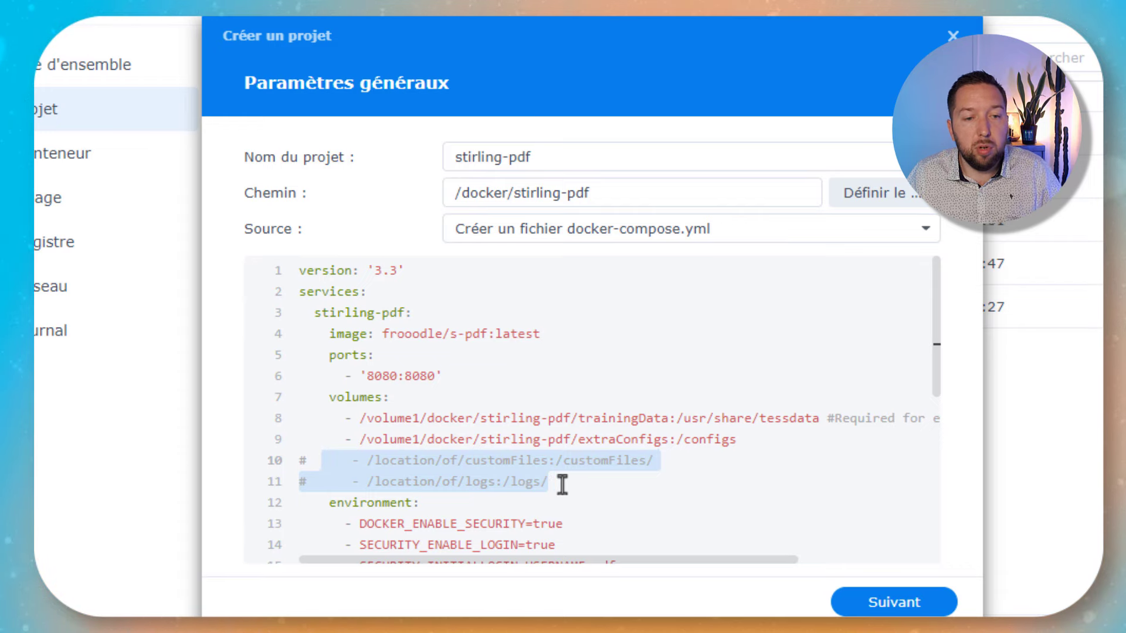
Review the compose file's environment variables for security, initial login credentials, advanced HTML operations and language.
{"action": "scroll", "coordinate": [562, 482], "scroll_direction": "down", "scroll_amount": 3}
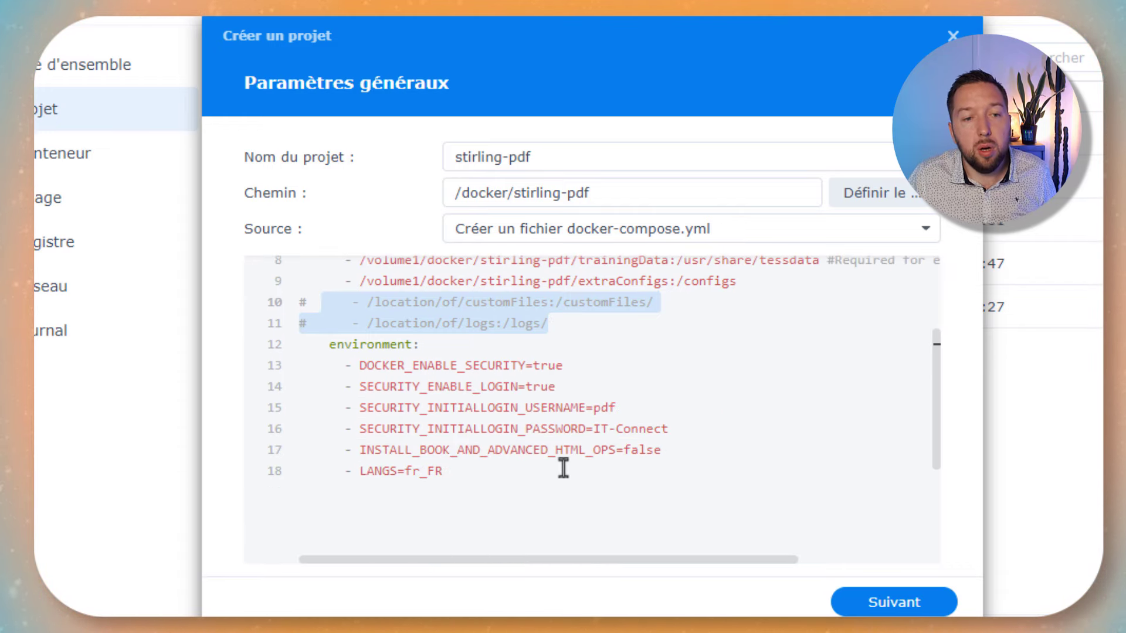
{"action": "left_click", "coordinate": [564, 468]}
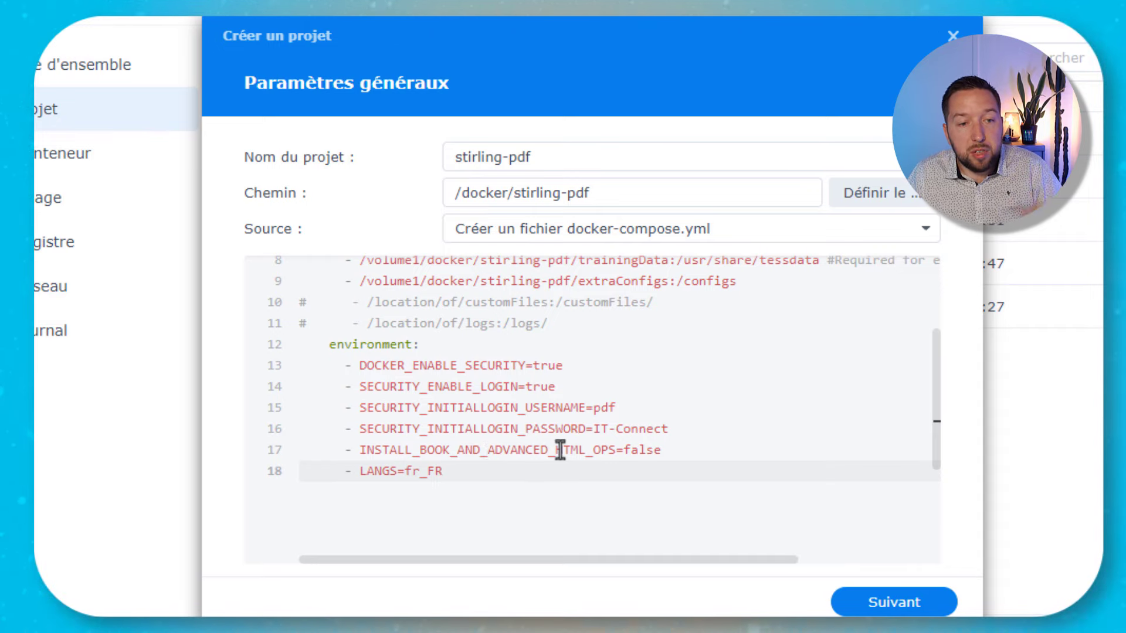
{"action": "left_click_drag", "start_coordinate": [562, 387], "coordinate": [357, 387]}
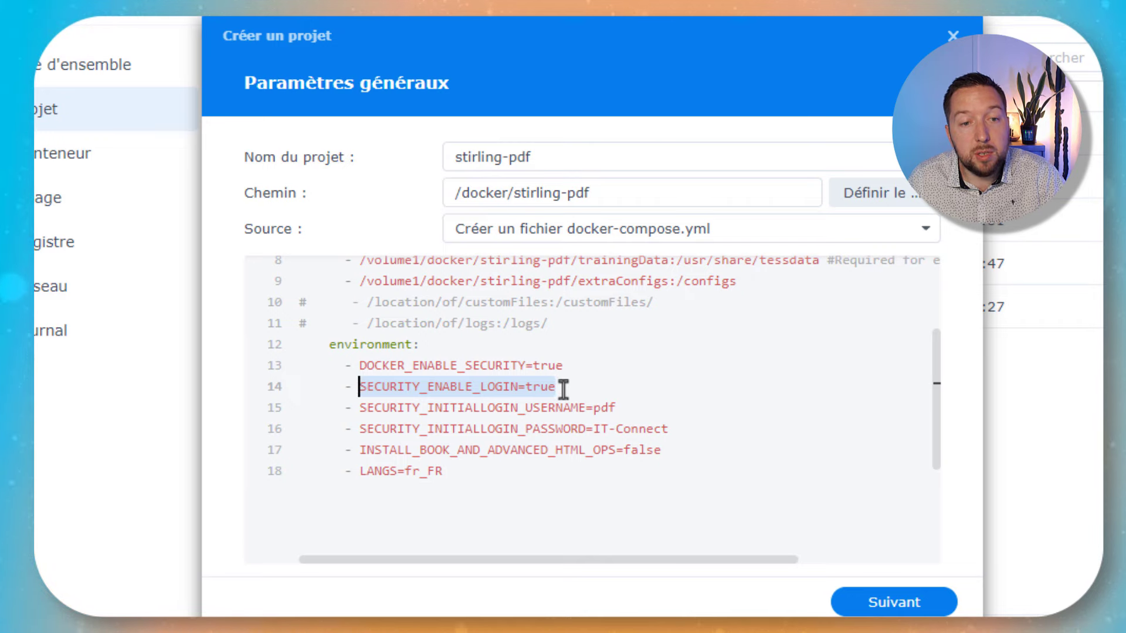
{"action": "left_click_drag", "start_coordinate": [568, 367], "coordinate": [361, 366]}
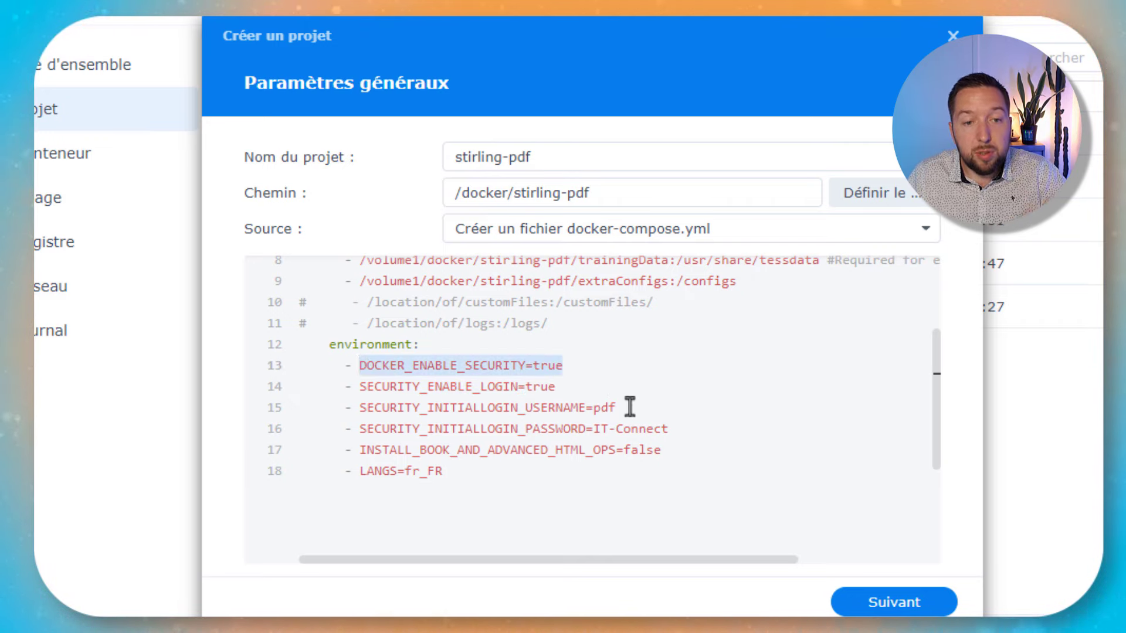
{"action": "left_click_drag", "start_coordinate": [617, 407], "coordinate": [593, 408]}
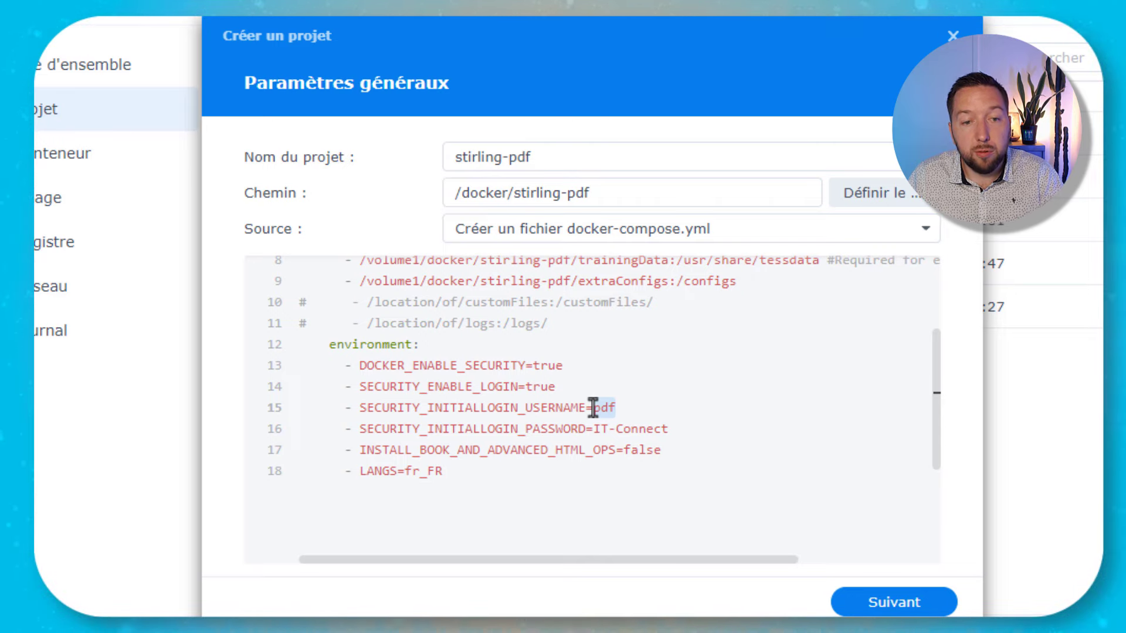
{"action": "left_click_drag", "start_coordinate": [675, 430], "coordinate": [591, 433]}
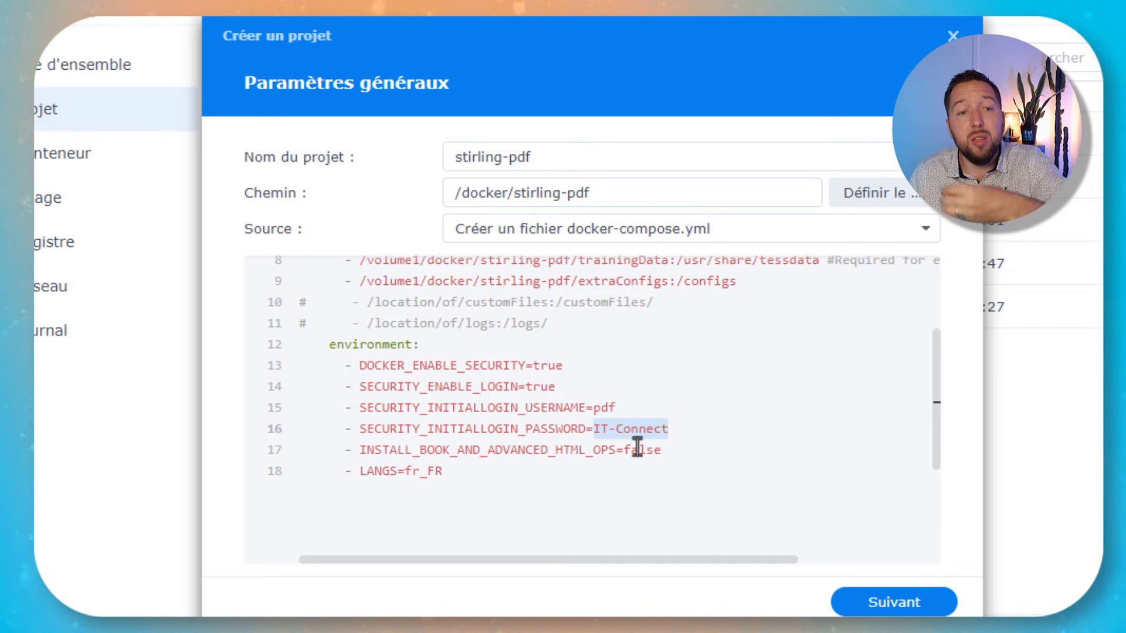
{"action": "left_click_drag", "start_coordinate": [681, 451], "coordinate": [362, 450]}
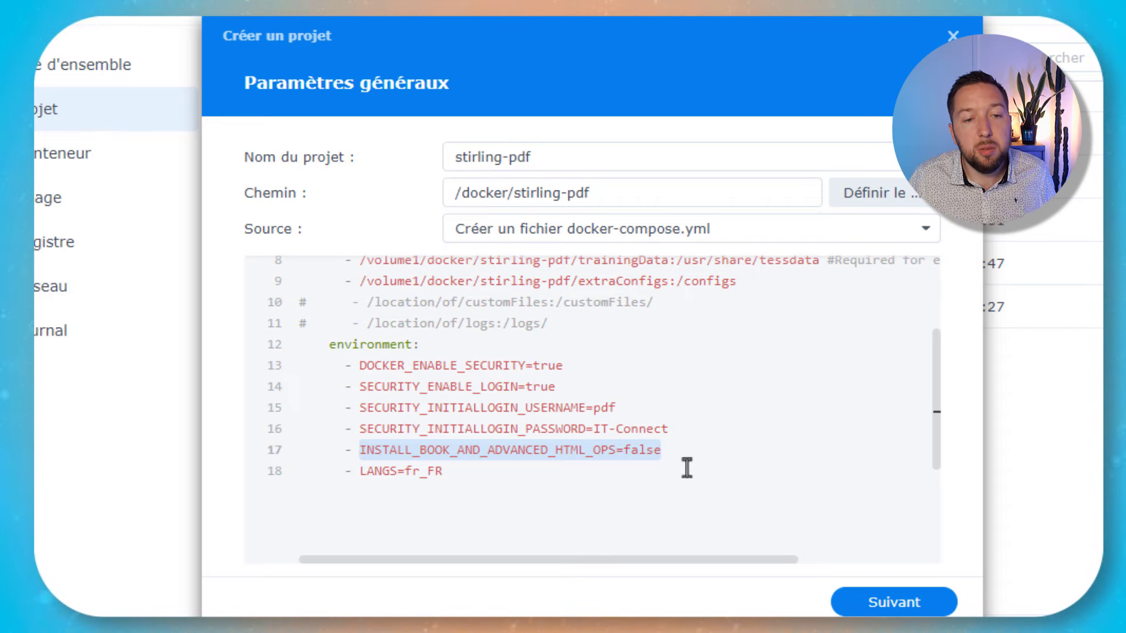
{"action": "left_click_drag", "start_coordinate": [485, 469], "coordinate": [375, 467]}
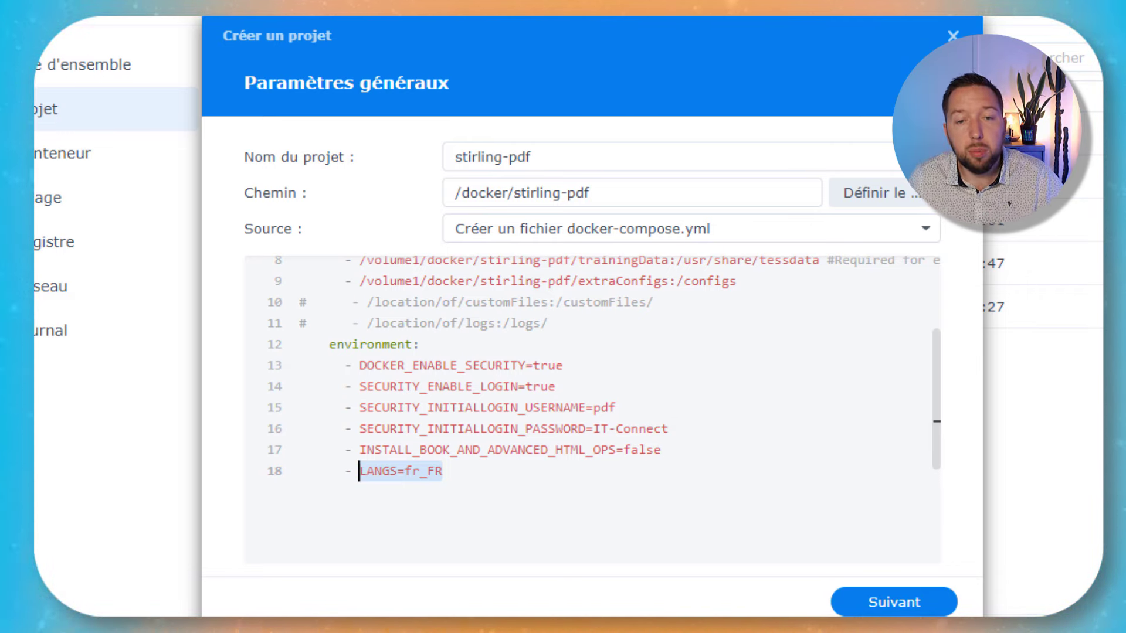
{"action": "scroll", "coordinate": [749, 457], "scroll_direction": "up", "scroll_amount": 3}
{"action": "scroll", "coordinate": [721, 454], "scroll_direction": "down", "scroll_amount": 5}
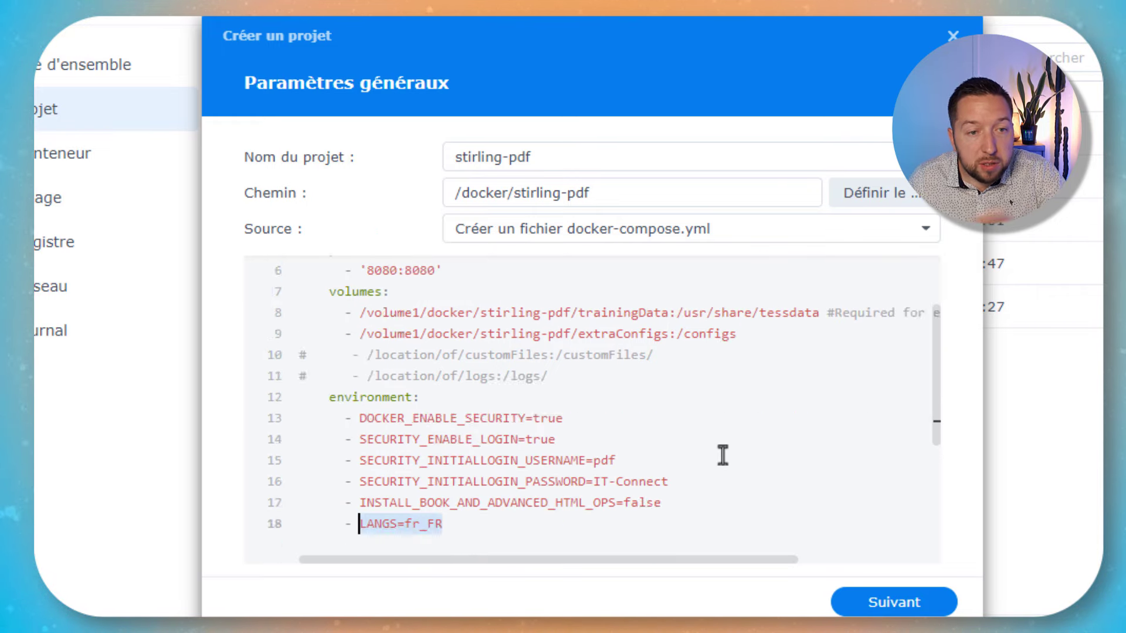
Complete the project wizard with automatic start enabled, close the creation terminal, and check the stirling-pdf container in the container list.
{"action": "left_click", "coordinate": [889, 604]}
{"action": "left_click", "coordinate": [888, 604]}
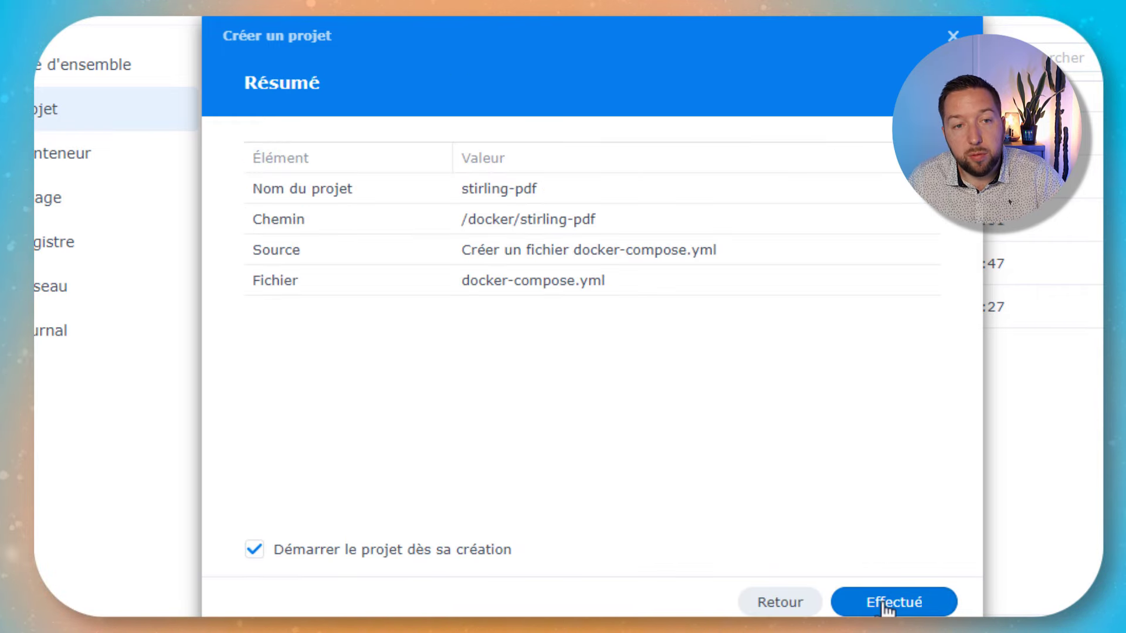
{"action": "left_click", "coordinate": [888, 603]}
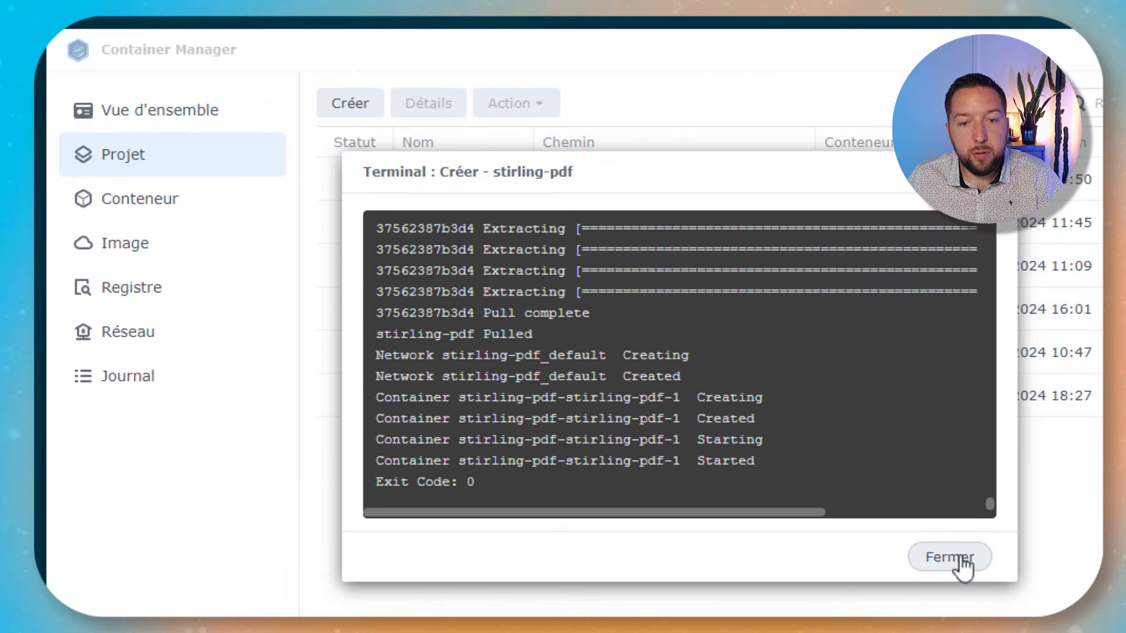
{"action": "left_click", "coordinate": [963, 560]}
{"action": "left_click", "coordinate": [246, 210]}
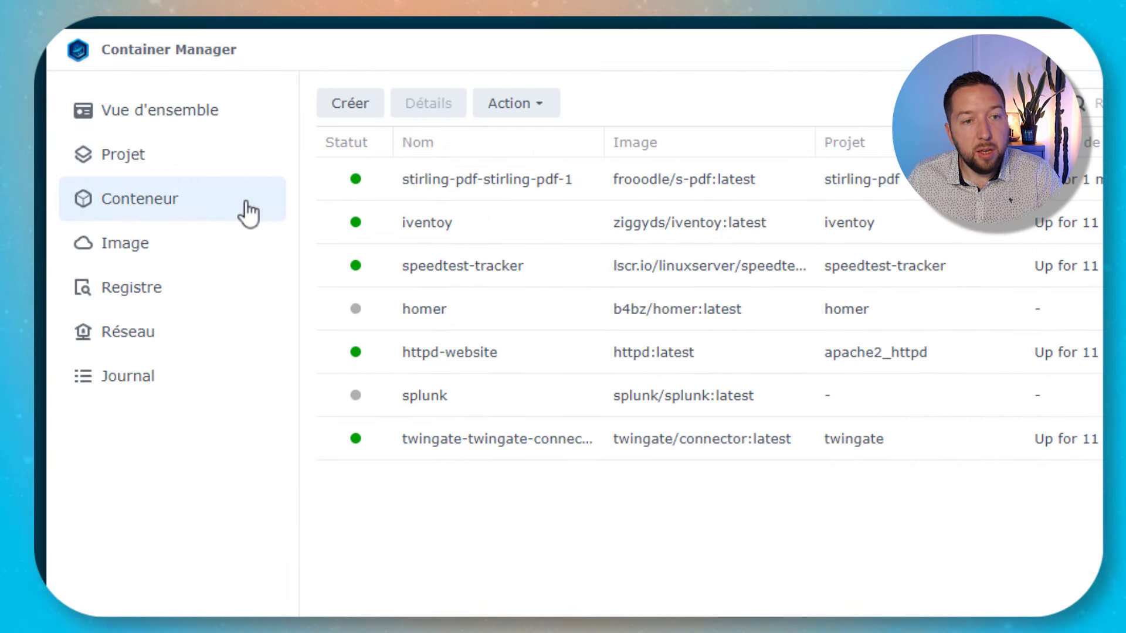
{"action": "left_click", "coordinate": [508, 195]}
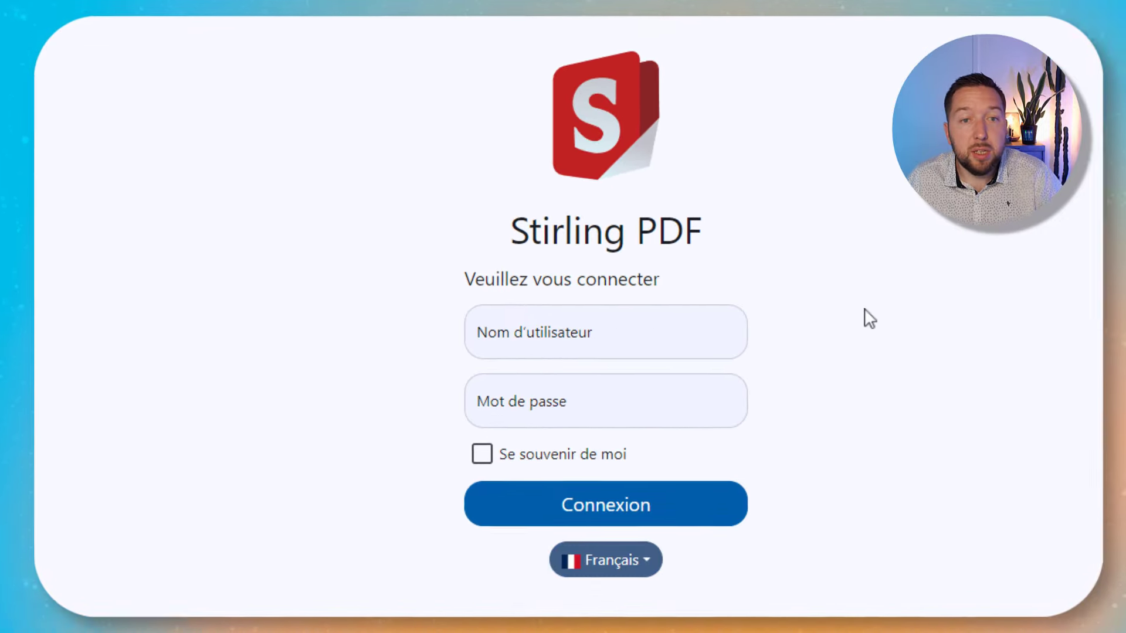
Fill in the Stirling PDF login form with the username pdf and the account password.
{"action": "left_click", "coordinate": [673, 330]}
{"action": "type", "text": "pdf"}
{"action": "key", "text": "Tab"}
{"action": "type", "text": "••••••••"}
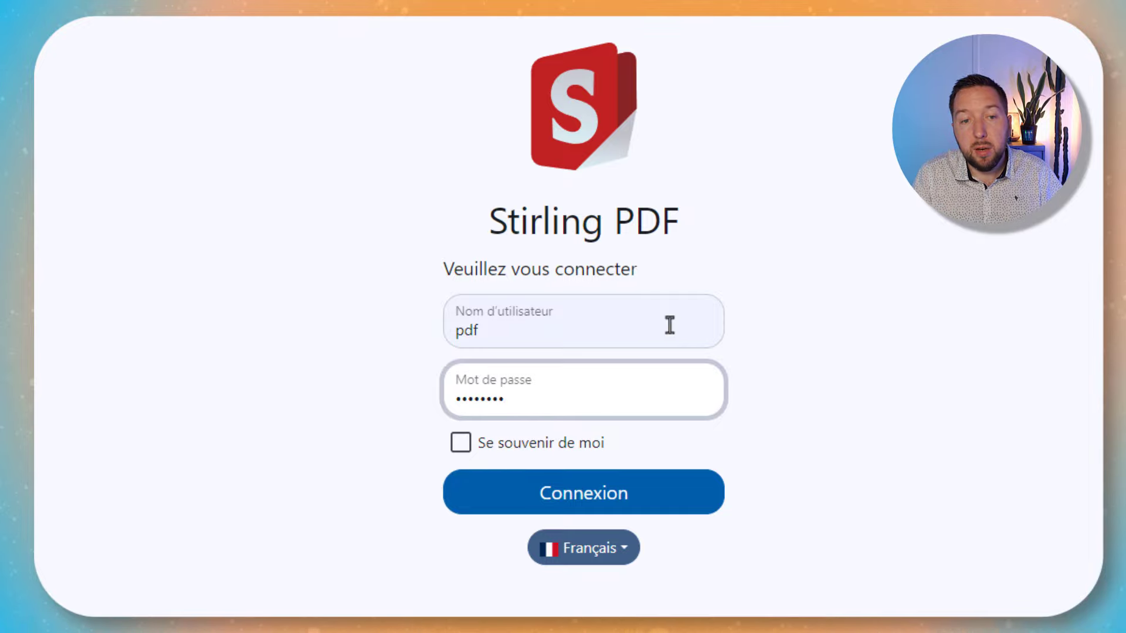
{"action": "type", "text": "••"}
Look through the available display languages on the login page, keeping Français.
{"action": "scroll", "coordinate": [635, 485], "scroll_direction": "down", "scroll_amount": 3}
{"action": "left_click", "coordinate": [603, 388]}
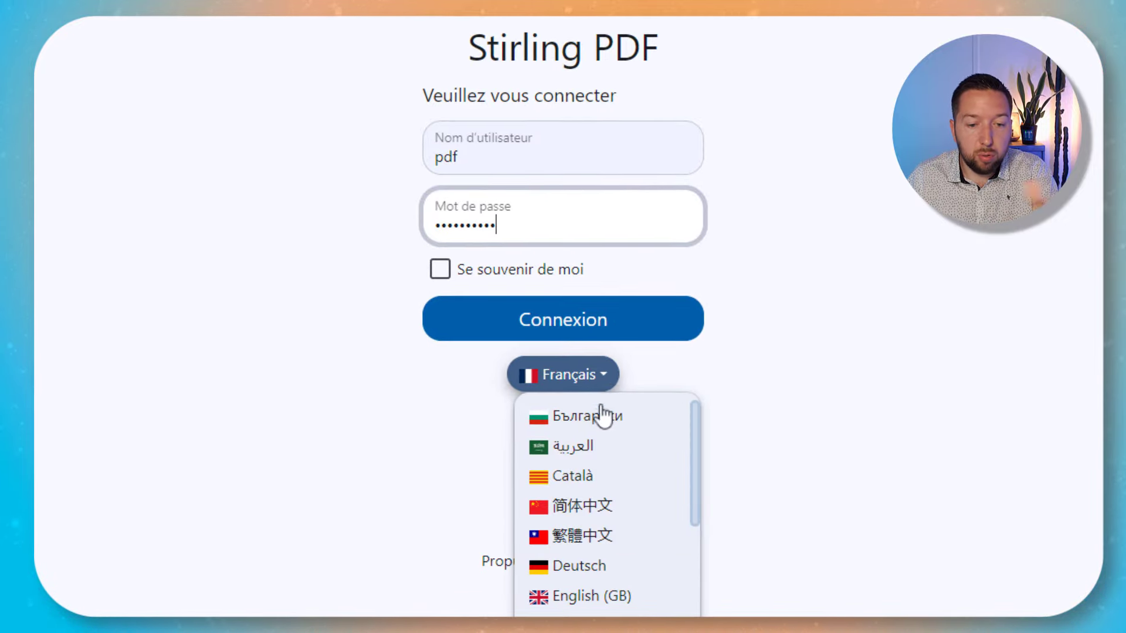
{"action": "scroll", "coordinate": [602, 415], "scroll_direction": "down", "scroll_amount": 10}
{"action": "left_click", "coordinate": [669, 331]}
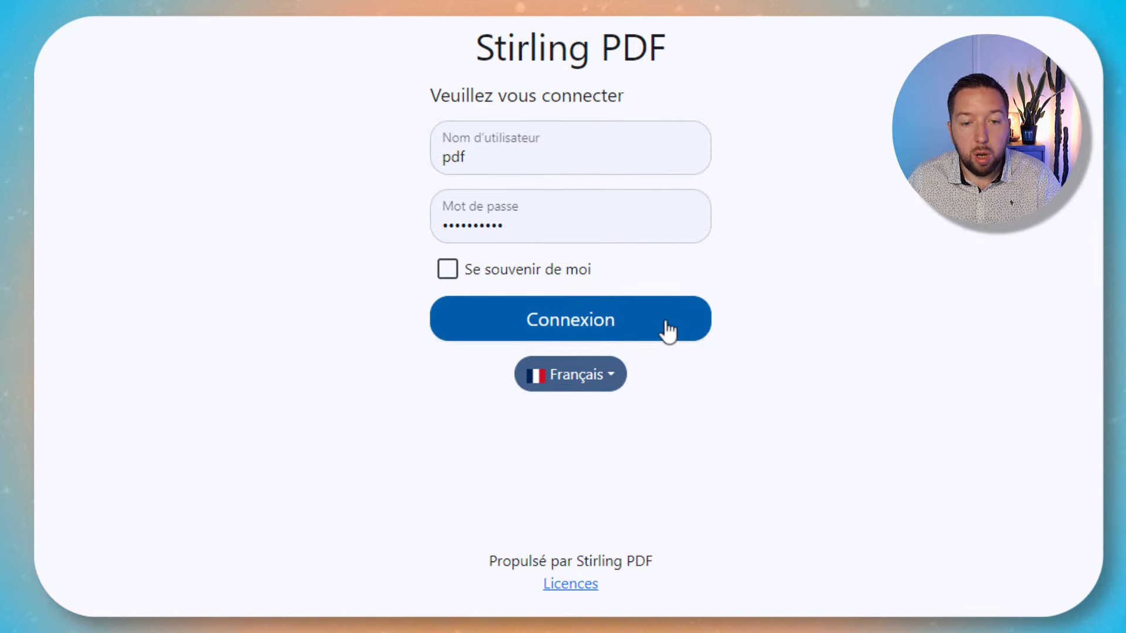
Log in to Stirling PDF and browse the available PDF tools on the home page.
{"action": "left_click", "coordinate": [668, 331]}
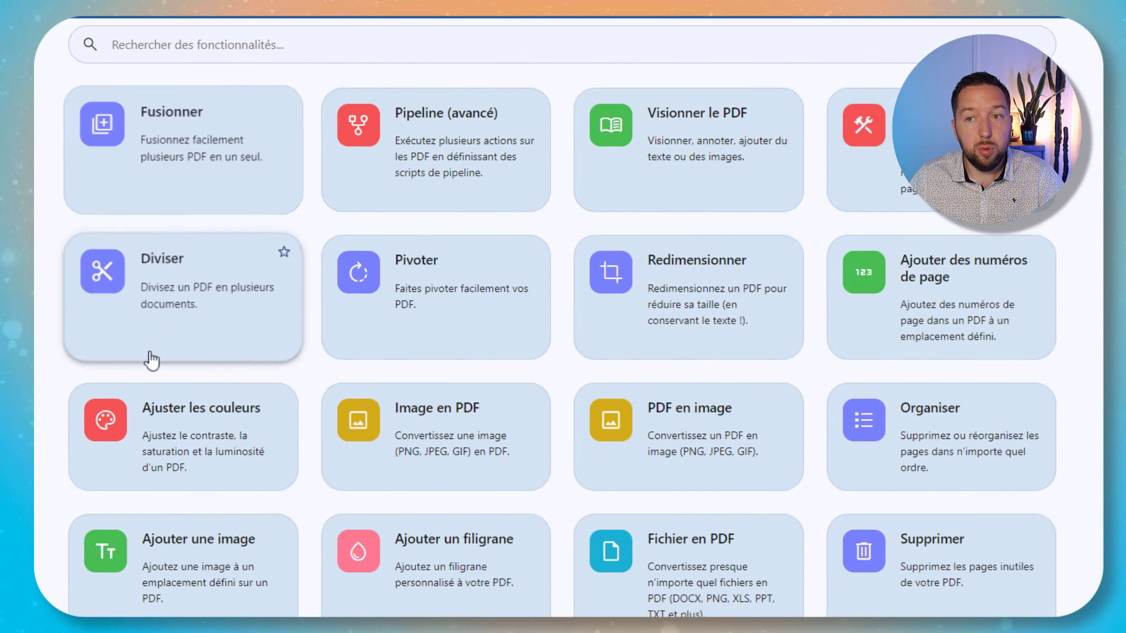
{"action": "scroll", "coordinate": [151, 360], "scroll_direction": "down", "scroll_amount": 20}
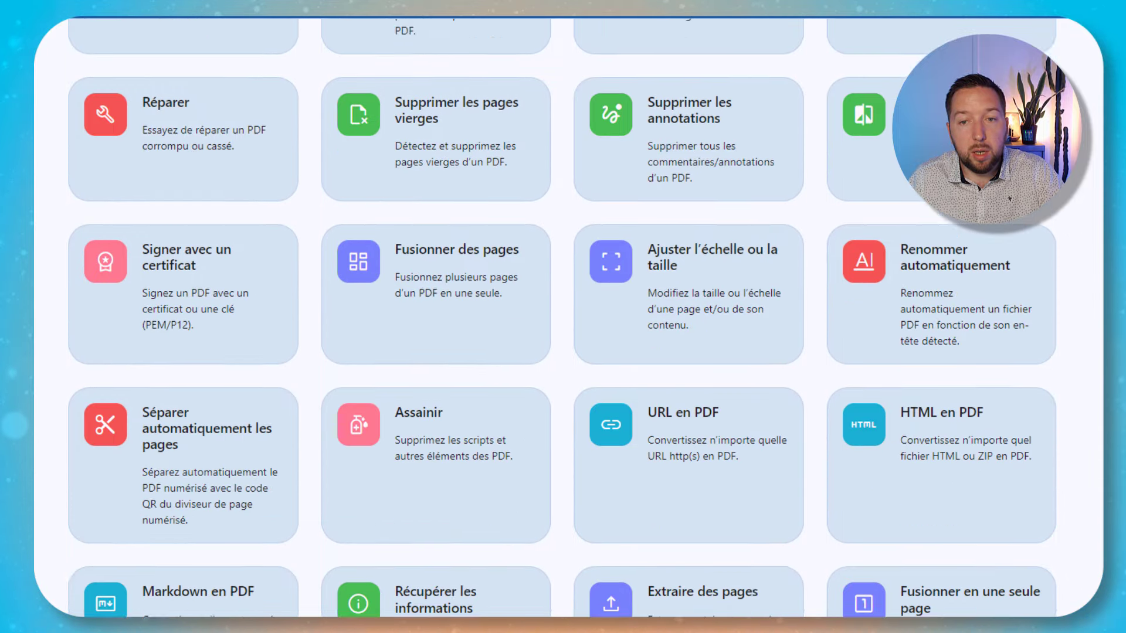
Browse the remaining PDF tools on the home page and activate the feature search.
{"action": "scroll", "coordinate": [563, 316], "scroll_direction": "down", "scroll_amount": 7}
{"action": "scroll", "coordinate": [562, 317], "scroll_direction": "up", "scroll_amount": 20}
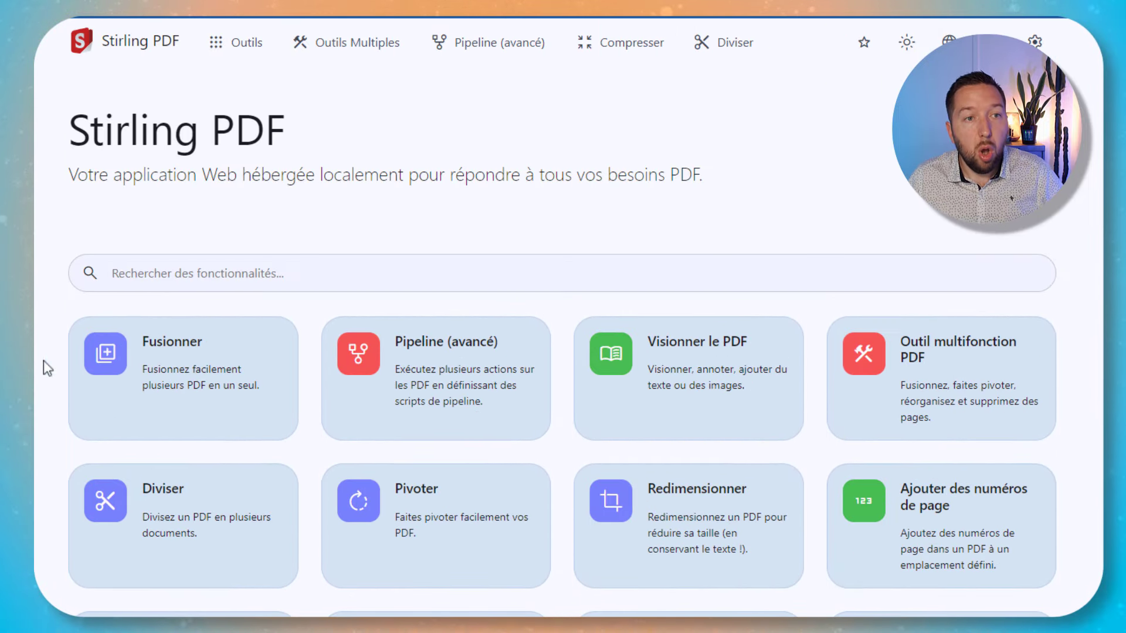
{"action": "left_click", "coordinate": [252, 274]}
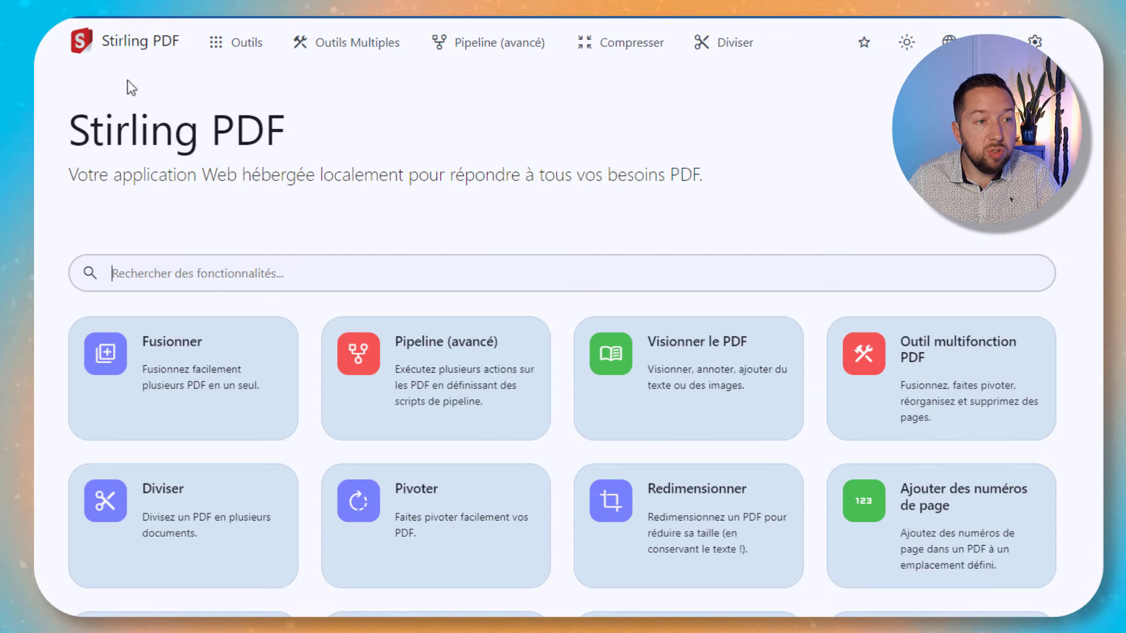
View the Fusionner tool for merging PDFs and the Outils Multiples page.
{"action": "mouse_move", "coordinate": [227, 42]}
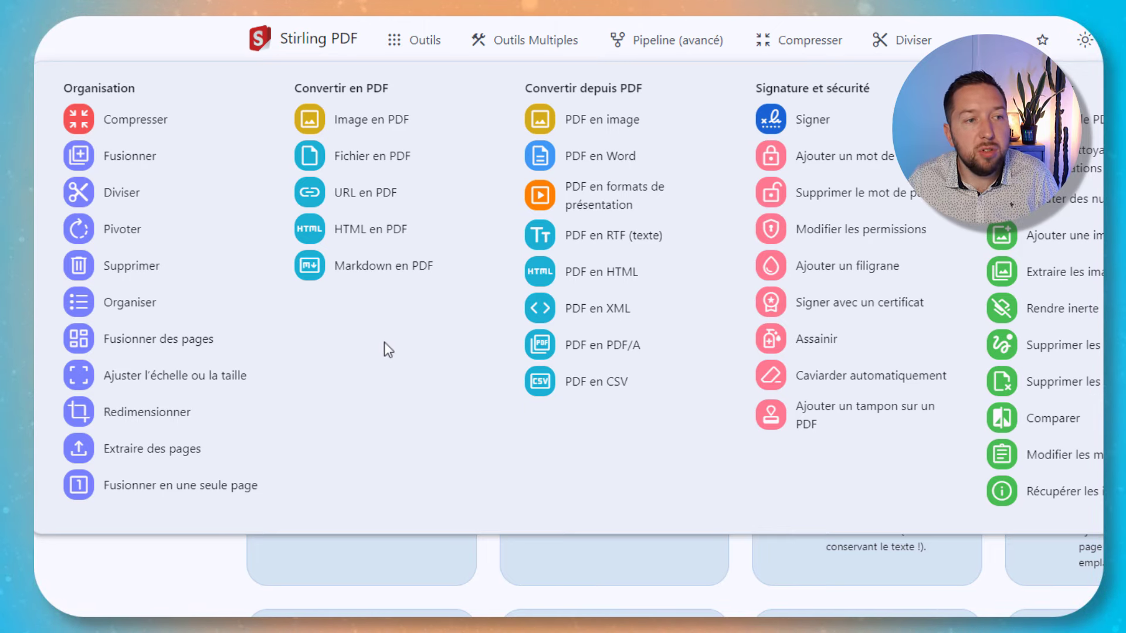
{"action": "left_click", "coordinate": [134, 157]}
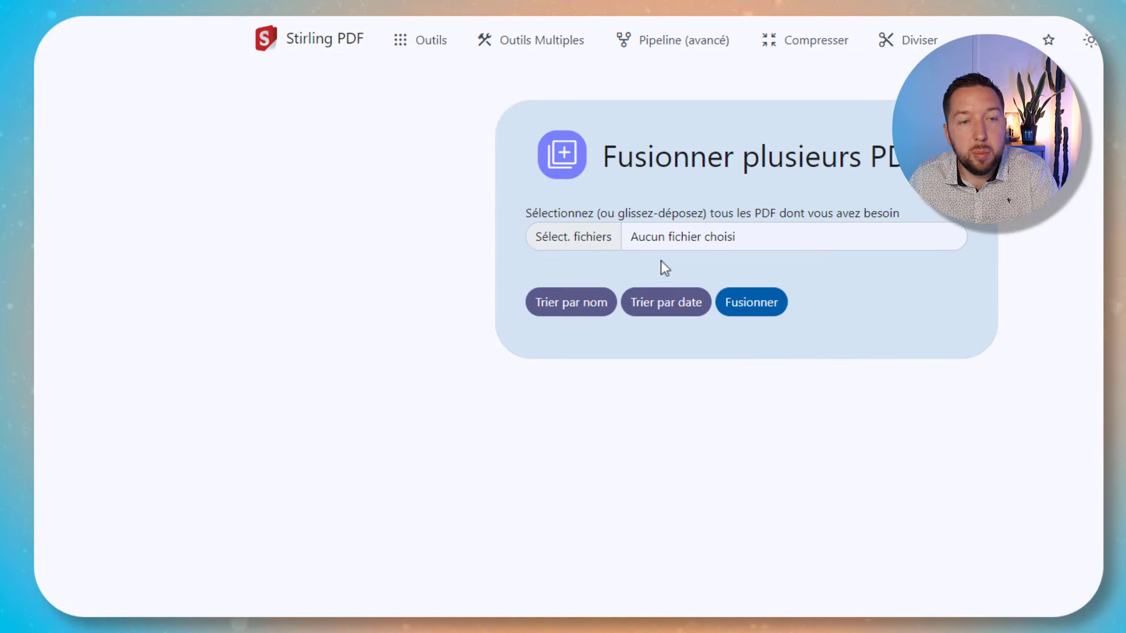
{"action": "left_click", "coordinate": [548, 50]}
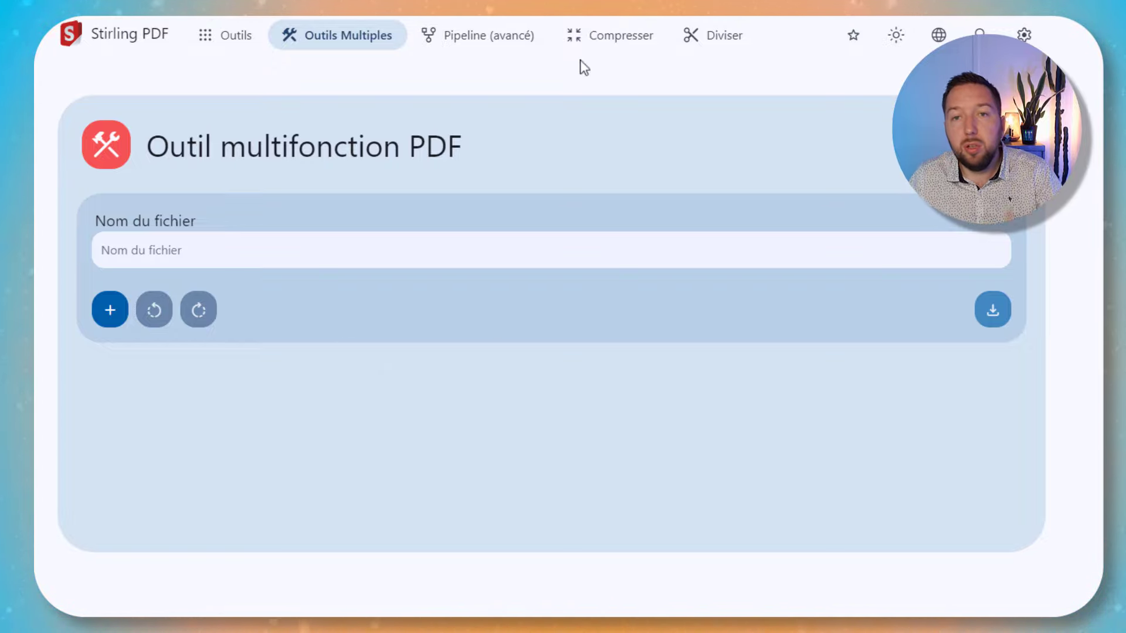
Try the dark theme and switch back to the light theme.
{"action": "left_click", "coordinate": [895, 37]}
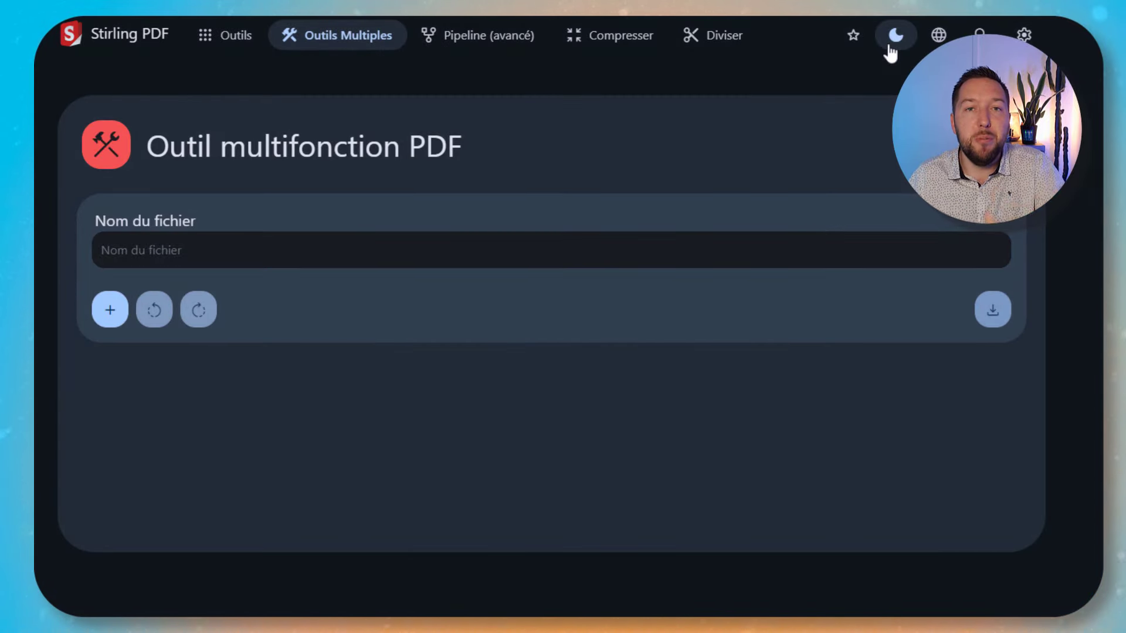
{"action": "left_click", "coordinate": [890, 49]}
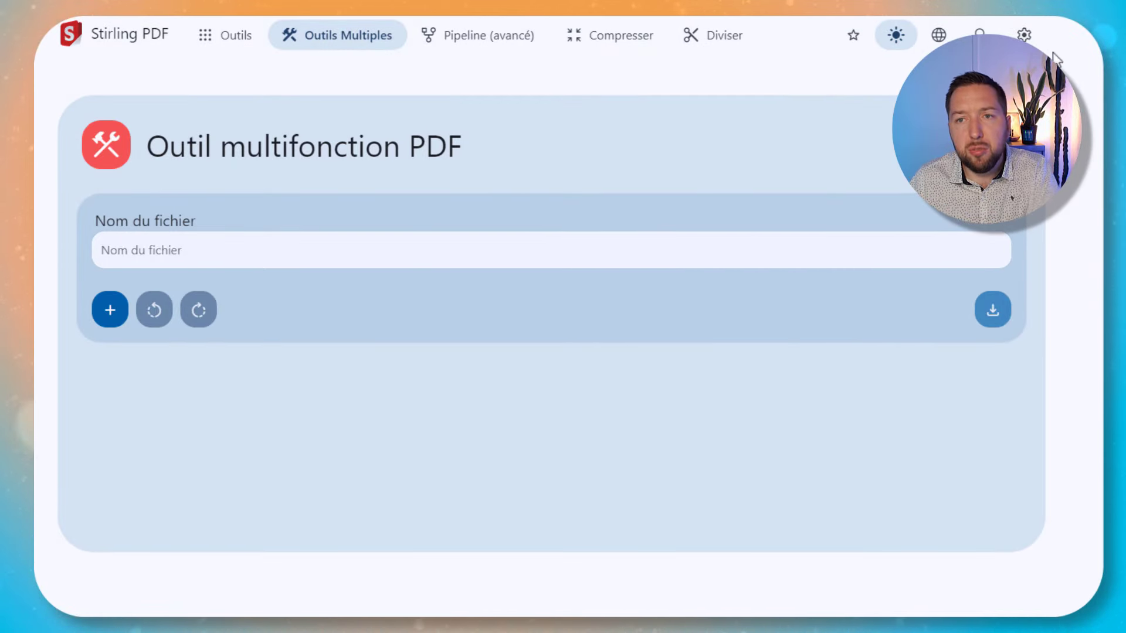
Review the Stirling PDF settings and continue to the account settings page.
{"action": "left_click", "coordinate": [1023, 35]}
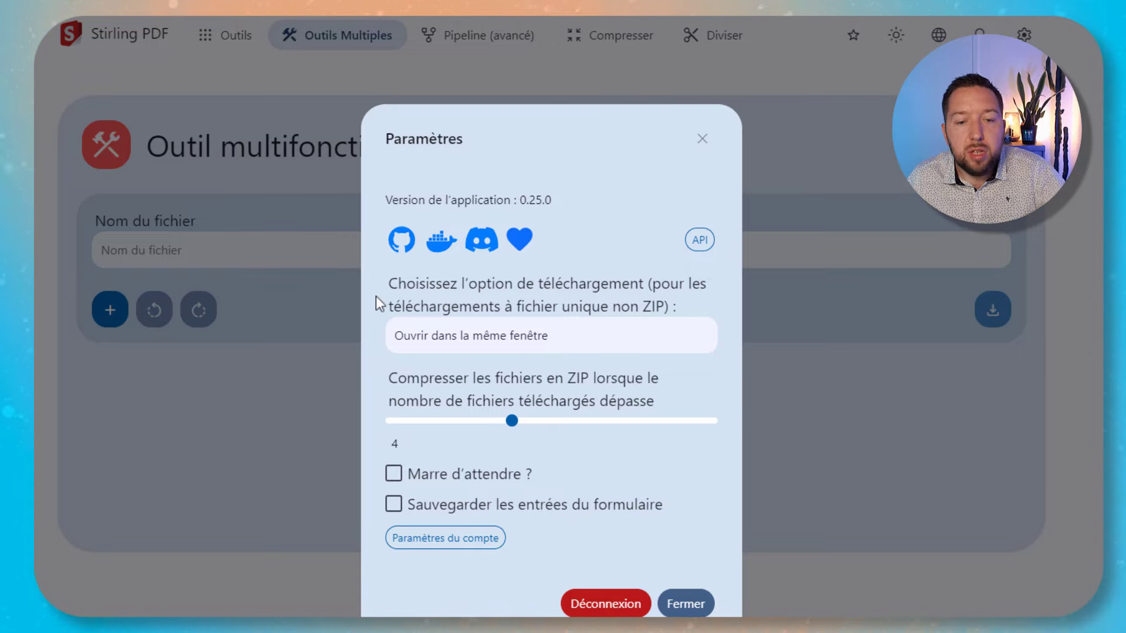
{"action": "scroll", "coordinate": [624, 430], "scroll_direction": "down", "scroll_amount": 1}
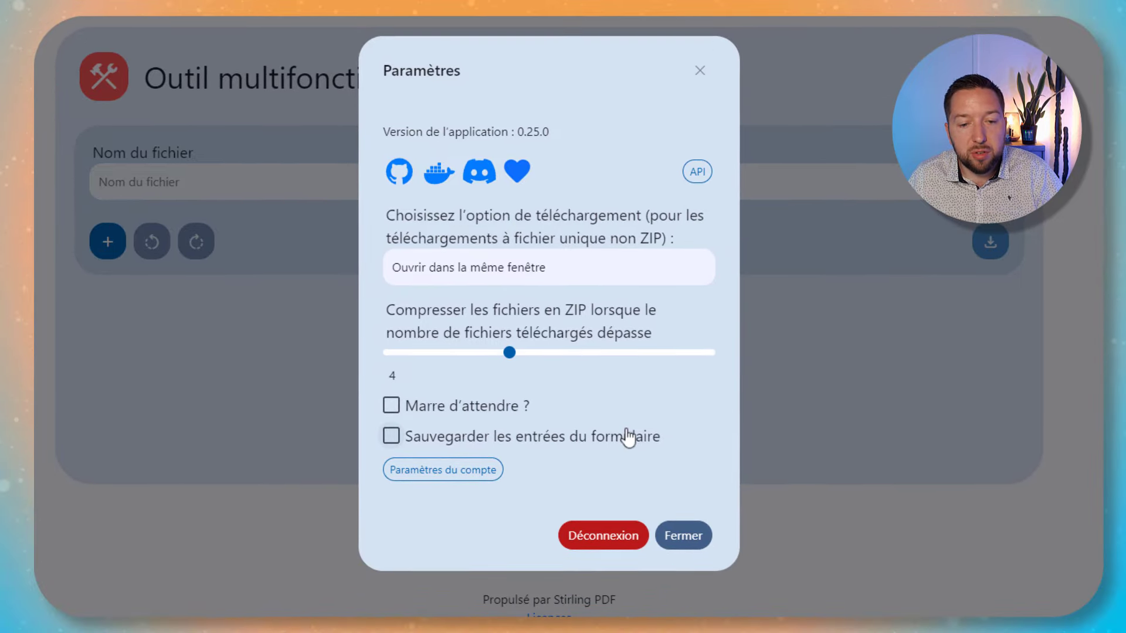
{"action": "left_click", "coordinate": [452, 487]}
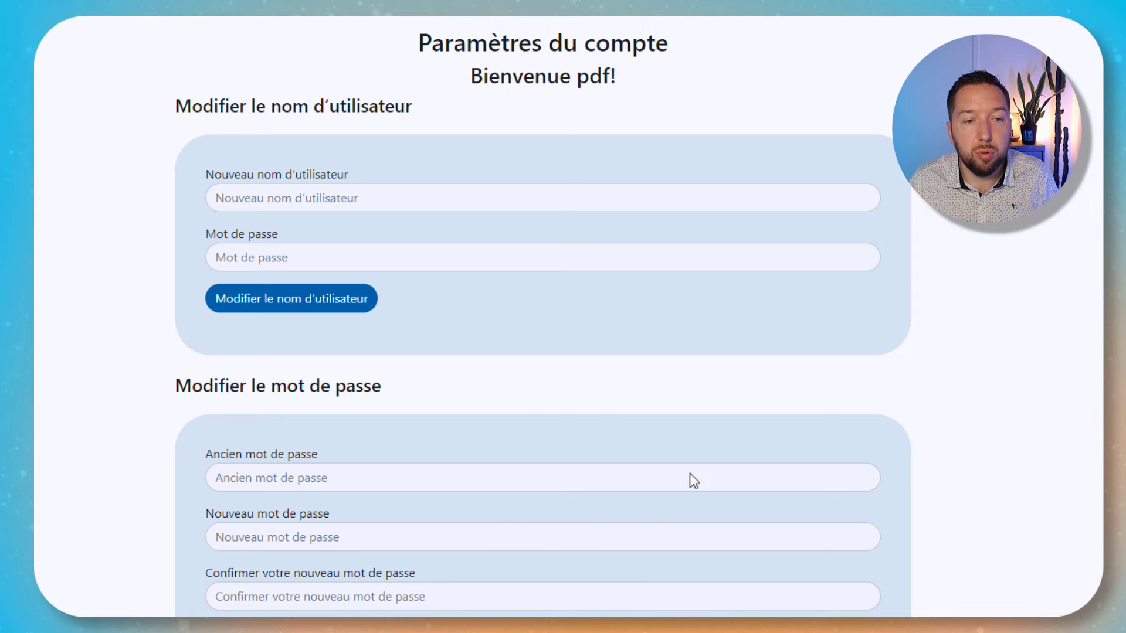
Examine the username, password, API key and browser synchronisation sections of the account settings.
{"action": "scroll", "coordinate": [450, 299], "scroll_direction": "down", "scroll_amount": 2}
{"action": "left_click", "coordinate": [317, 124]}
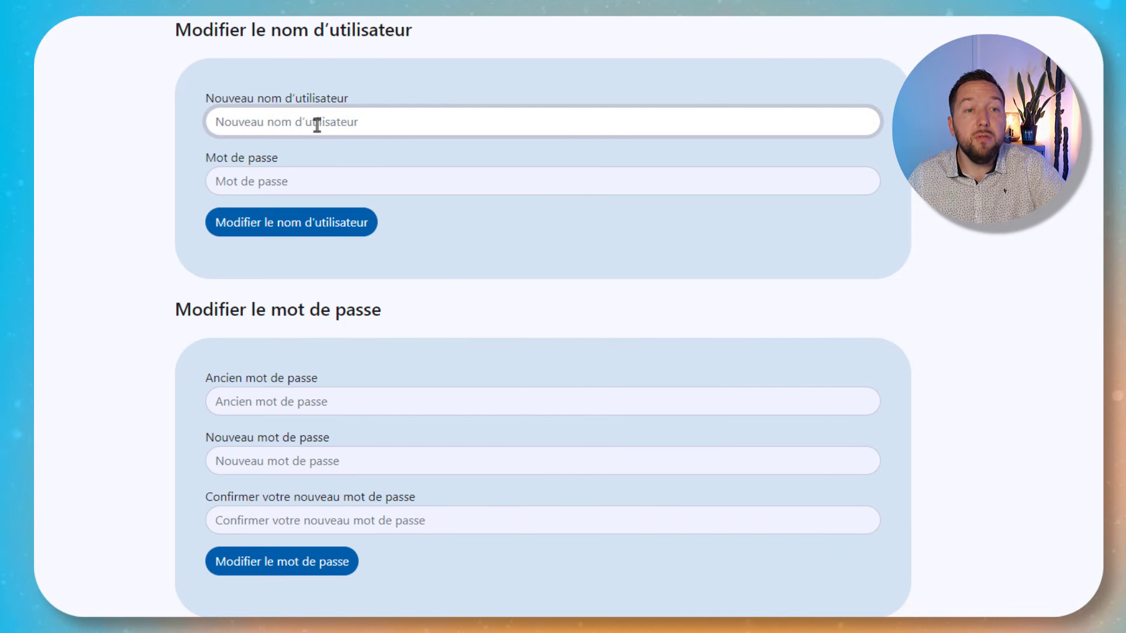
{"action": "left_click", "coordinate": [342, 181]}
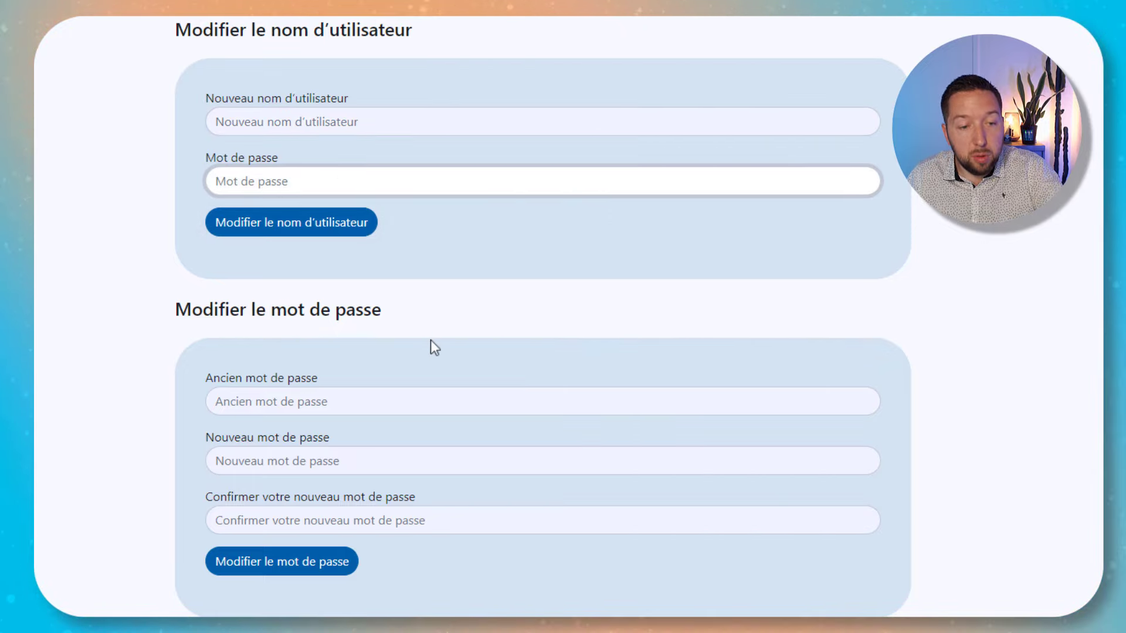
{"action": "scroll", "coordinate": [352, 399], "scroll_direction": "down", "scroll_amount": 3}
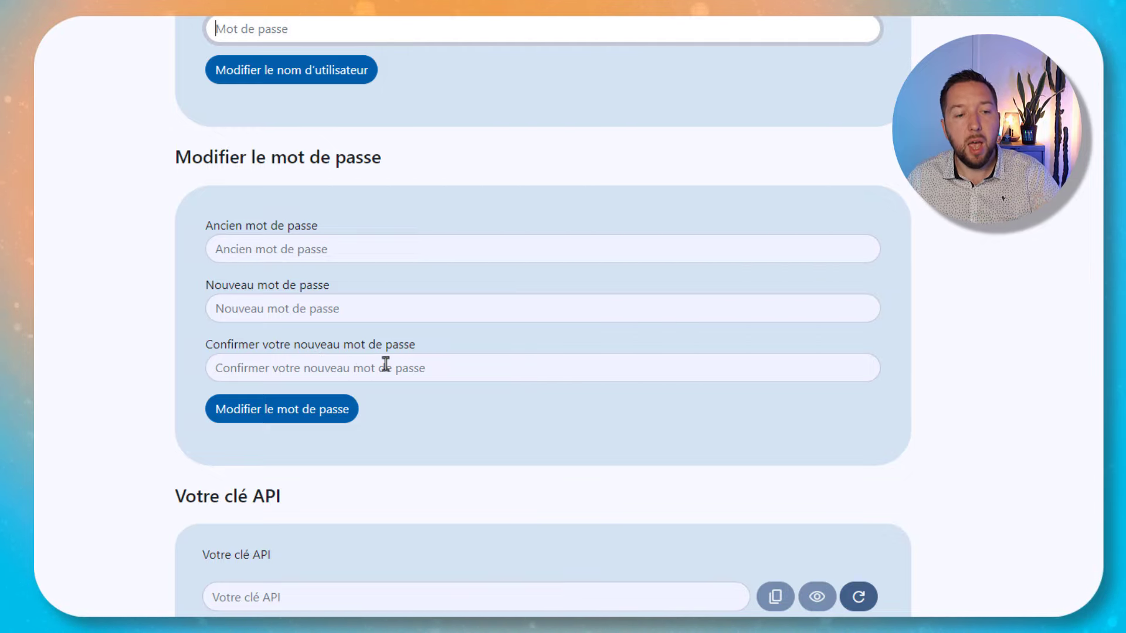
{"action": "scroll", "coordinate": [386, 364], "scroll_direction": "down", "scroll_amount": 7}
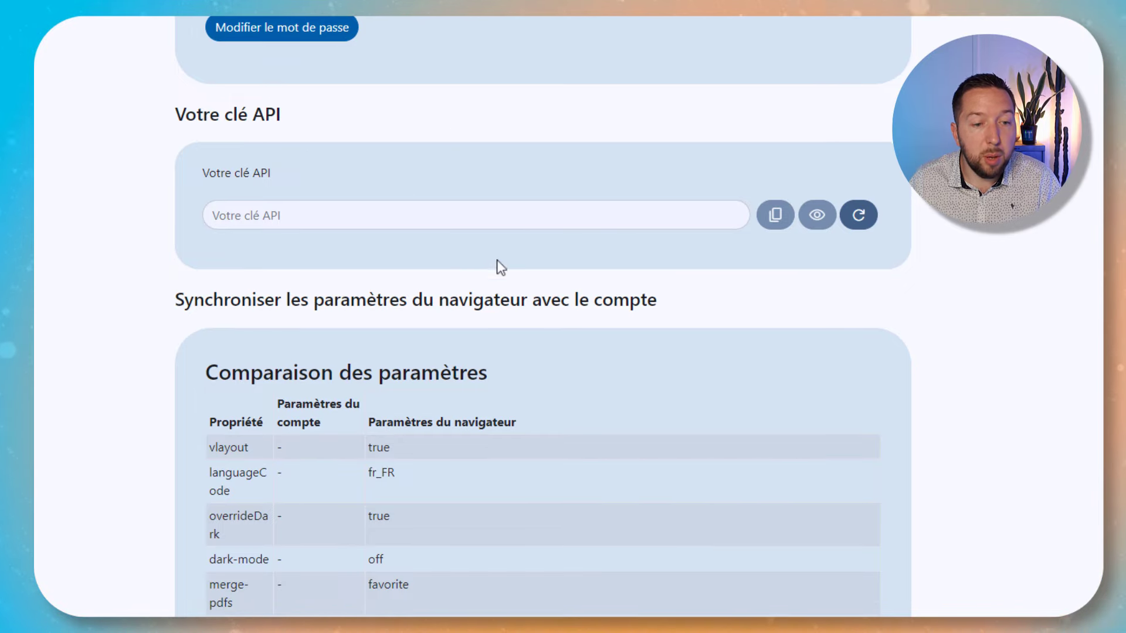
{"action": "scroll", "coordinate": [500, 267], "scroll_direction": "down", "scroll_amount": 5}
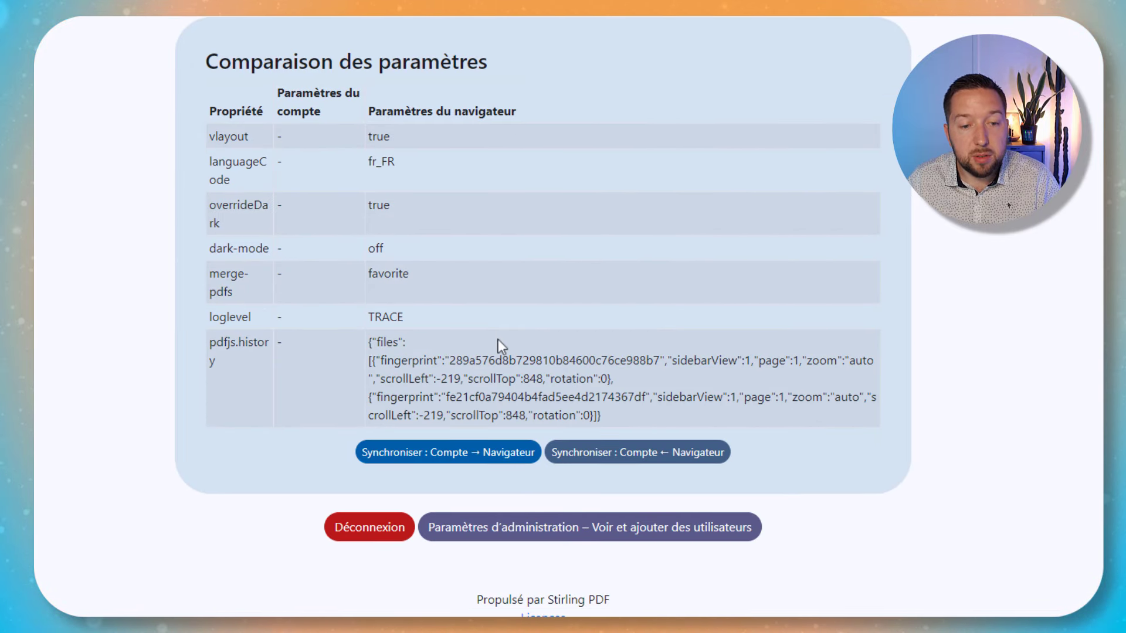
Open the user administration settings and review the available roles and the forms for adding users and changing roles.
{"action": "left_click", "coordinate": [495, 531]}
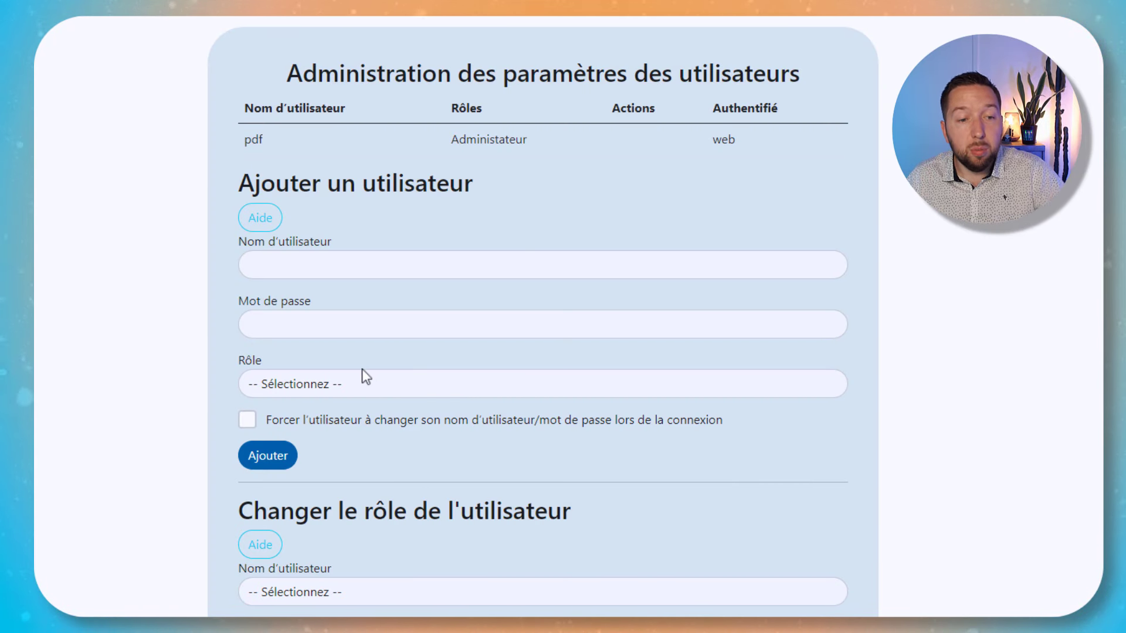
{"action": "left_click", "coordinate": [338, 391]}
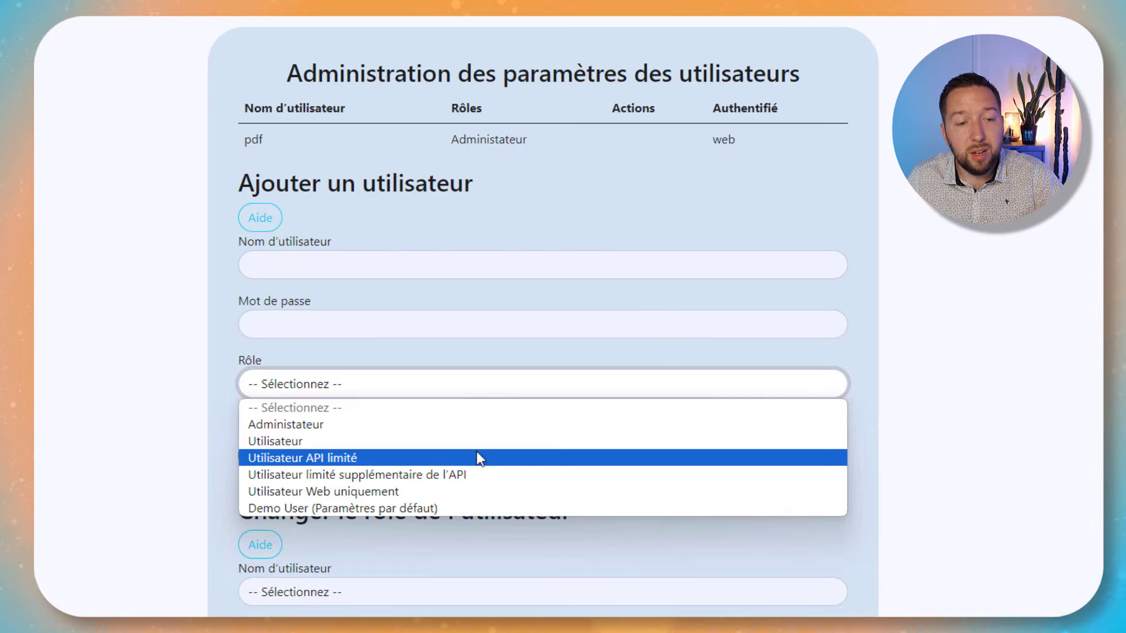
{"action": "left_click", "coordinate": [938, 354]}
{"action": "scroll", "coordinate": [975, 345], "scroll_direction": "down", "scroll_amount": 3}
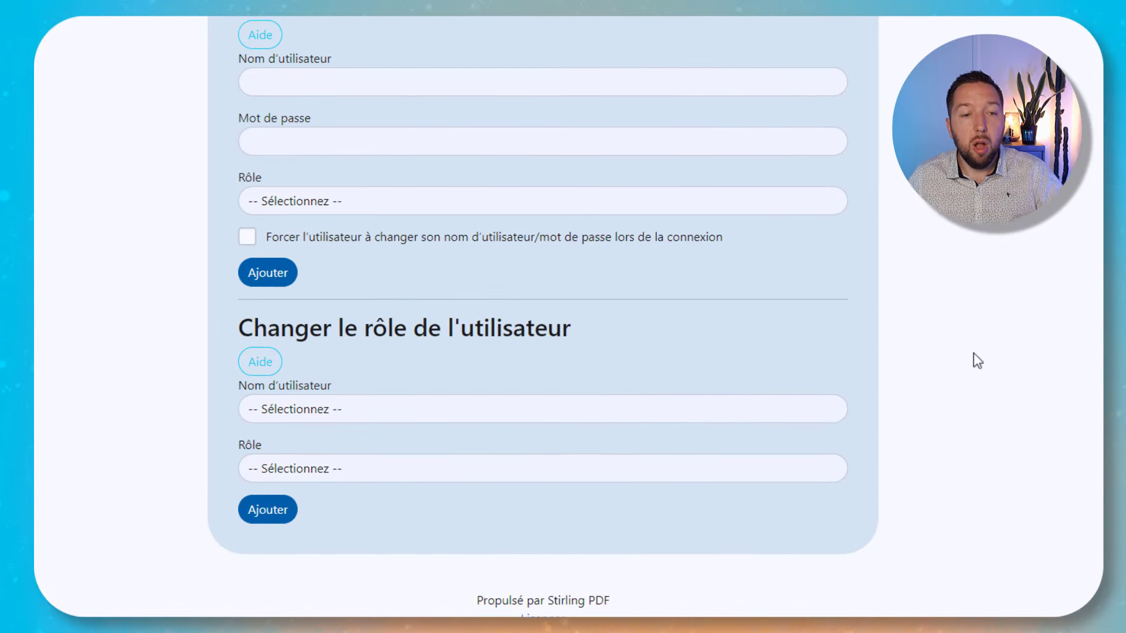
{"action": "scroll", "coordinate": [976, 355], "scroll_direction": "up", "scroll_amount": 4}
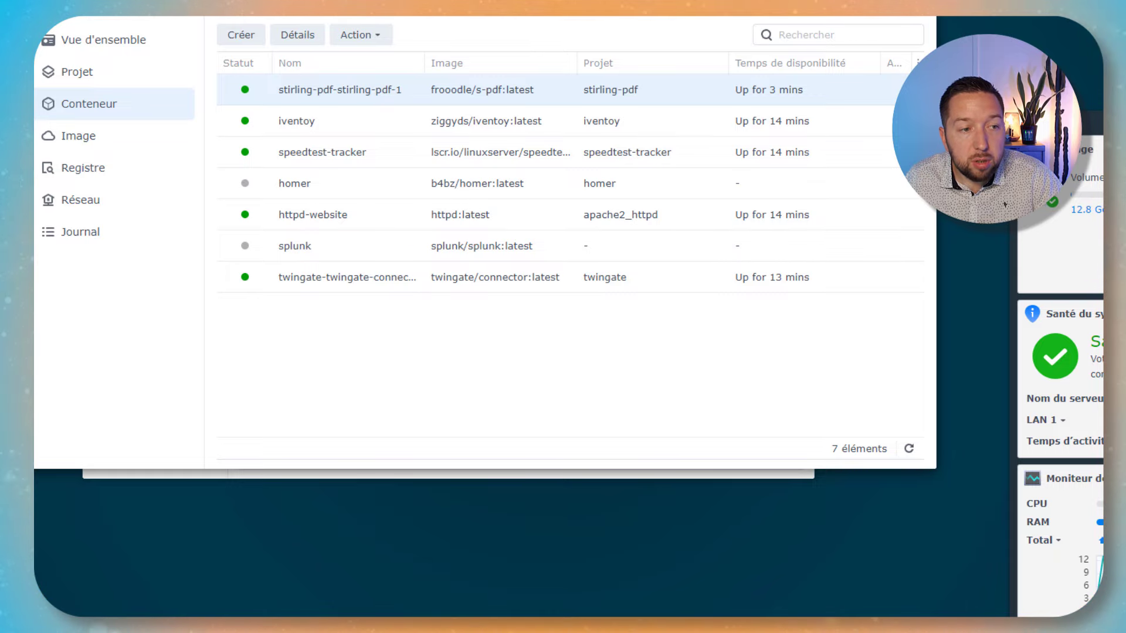
Switch to File Station and download settings.yml from the extraConfigs folder of docker/stirling-pdf.
{"action": "left_click", "coordinate": [194, 475]}
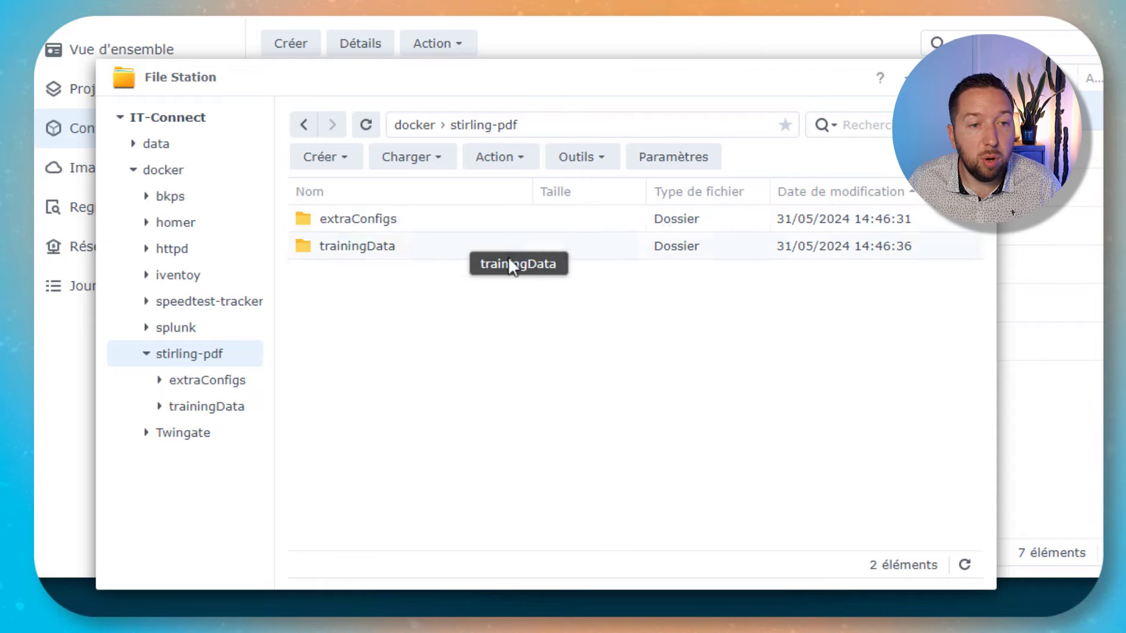
{"action": "double_click", "coordinate": [354, 221]}
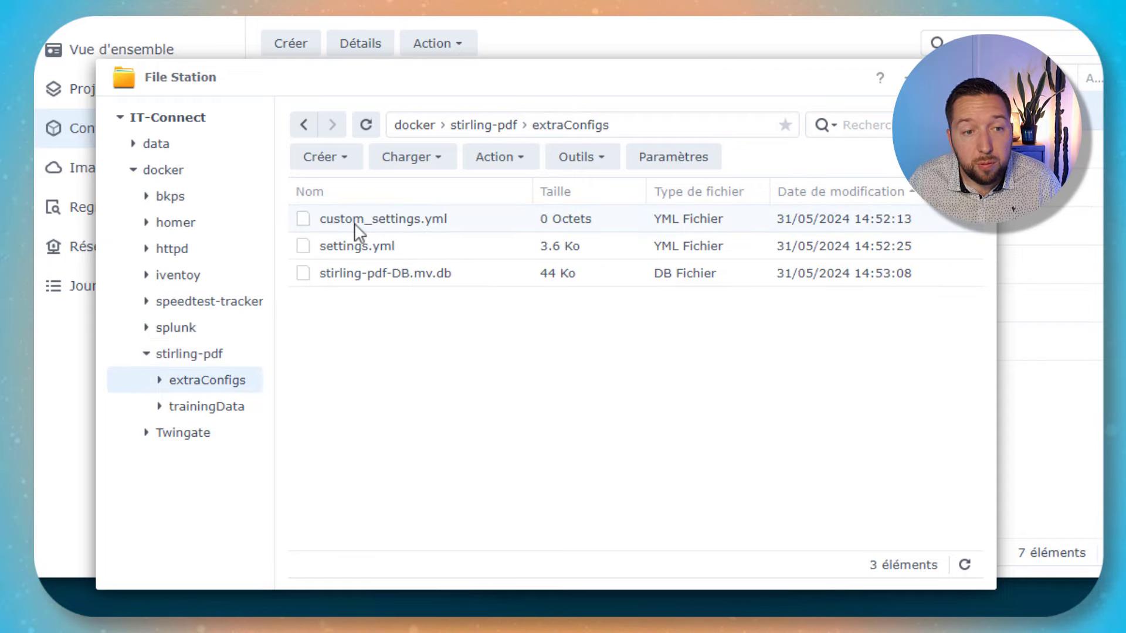
{"action": "right_click", "coordinate": [394, 245]}
{"action": "left_click", "coordinate": [514, 330]}
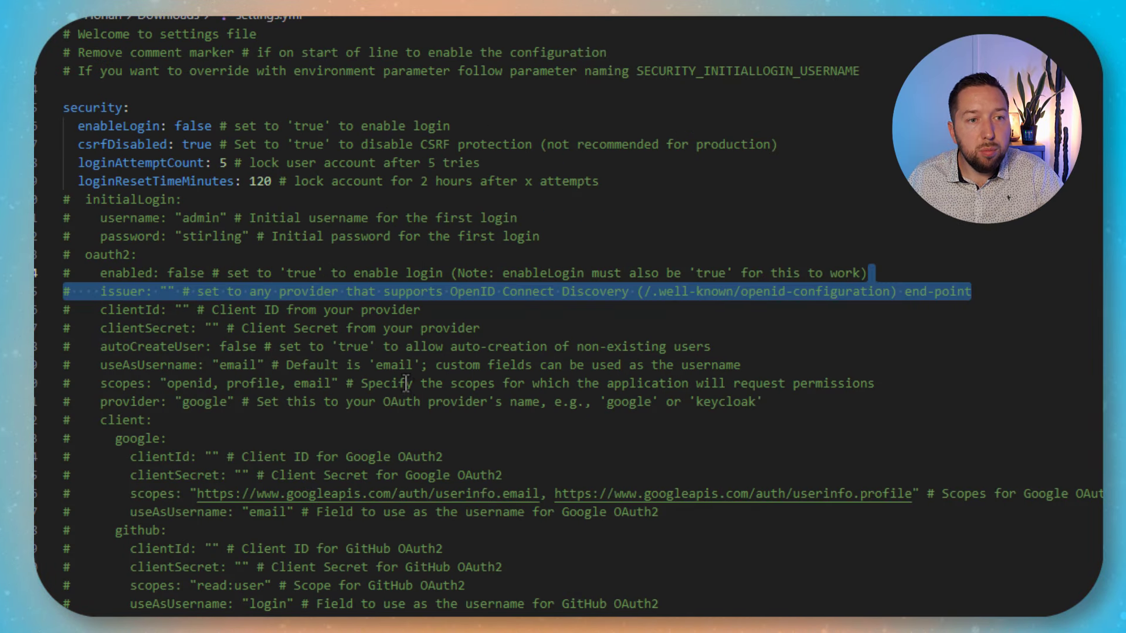
Enlarge the text of settings.yml and examine the loginAttemptCount and loginResetTimeMinutes lines in the security section.
{"action": "key", "text": "ctrl+equal"}
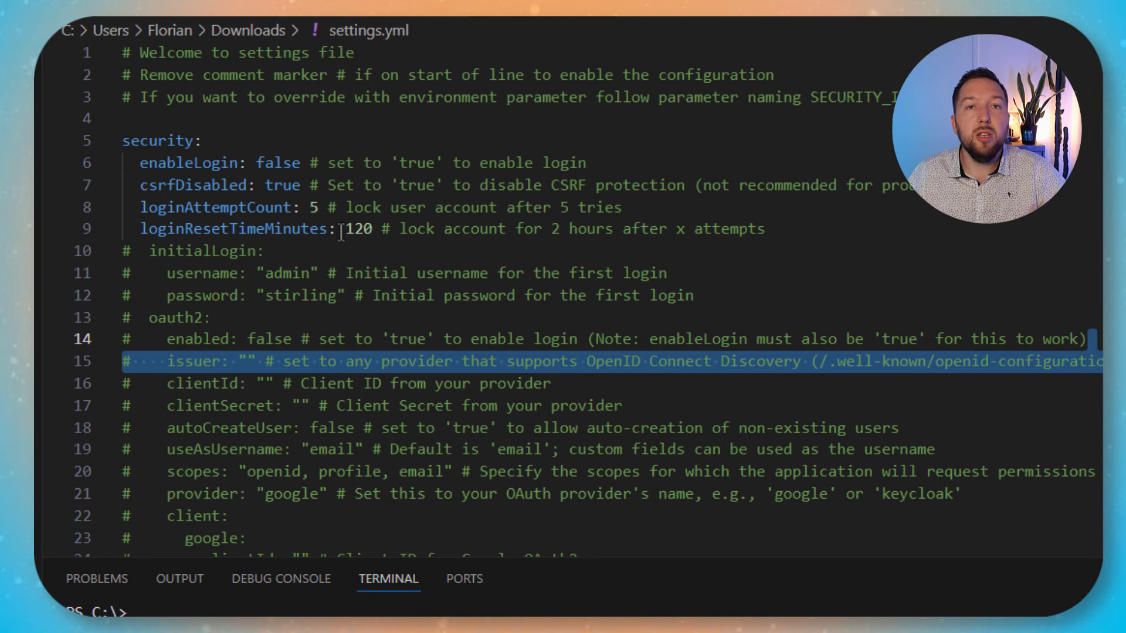
{"action": "left_click_drag", "start_coordinate": [302, 207], "coordinate": [621, 208]}
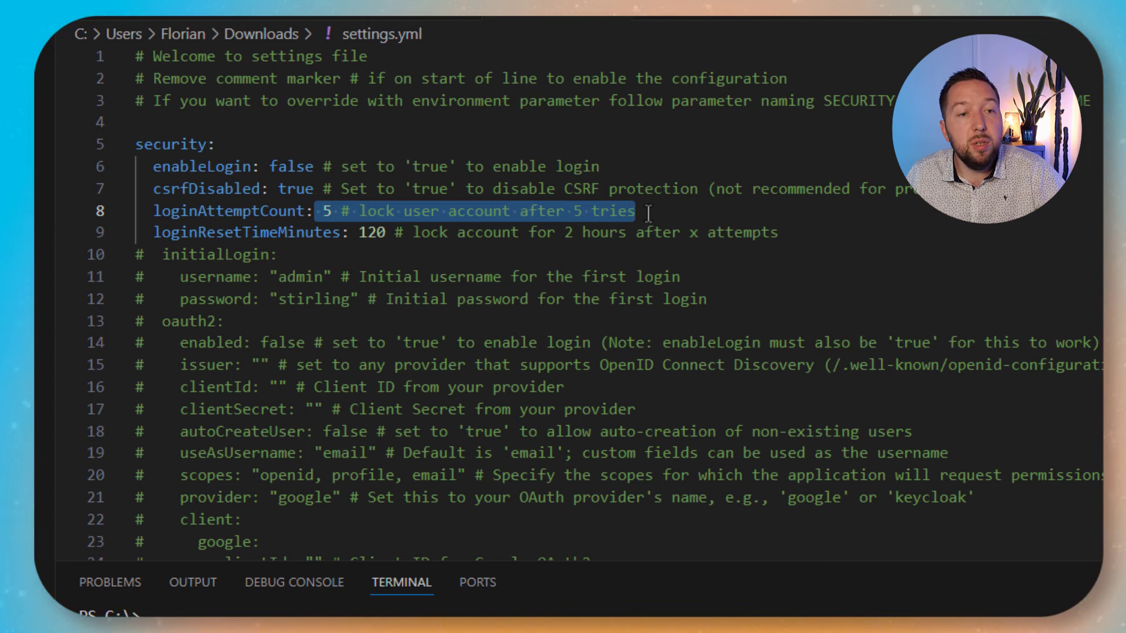
{"action": "left_click_drag", "start_coordinate": [363, 232], "coordinate": [782, 233]}
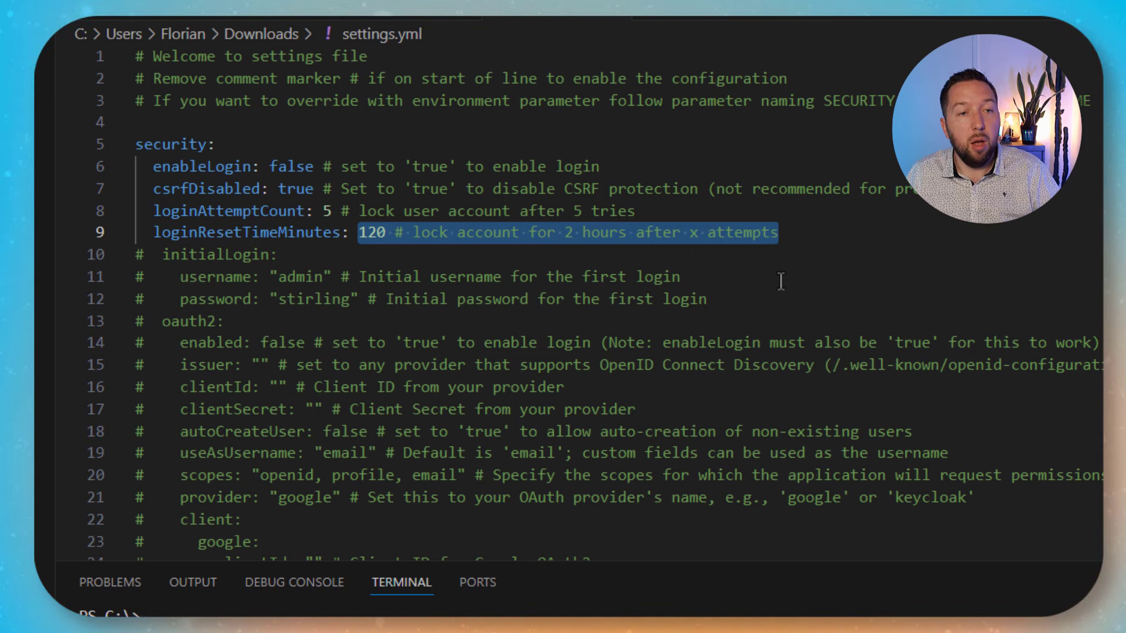
Examine the oauth2 block of settings.yml with its google, github and keycloak client sections.
{"action": "scroll", "coordinate": [727, 340], "scroll_direction": "down", "scroll_amount": 2}
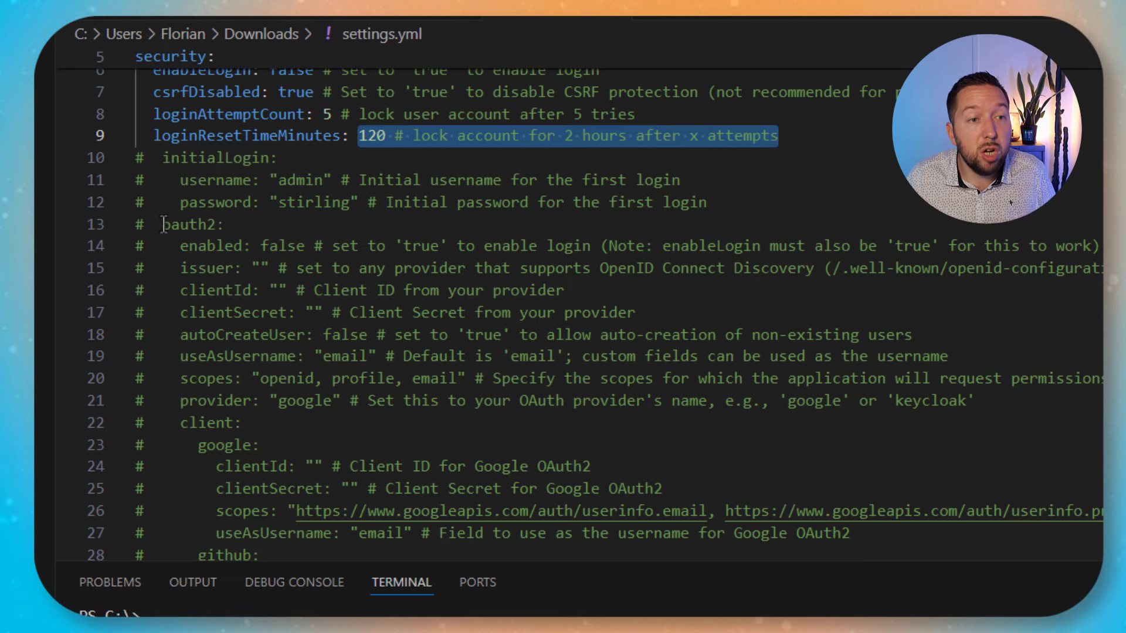
{"action": "left_click_drag", "start_coordinate": [163, 225], "coordinate": [214, 225]}
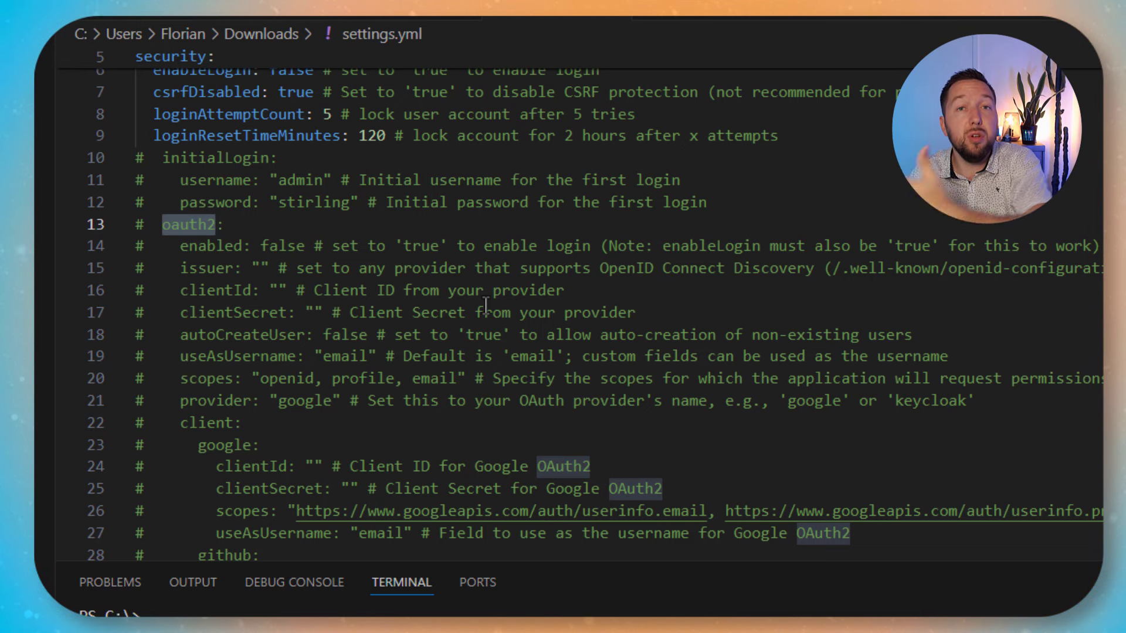
{"action": "scroll", "coordinate": [265, 348], "scroll_direction": "down", "scroll_amount": 2}
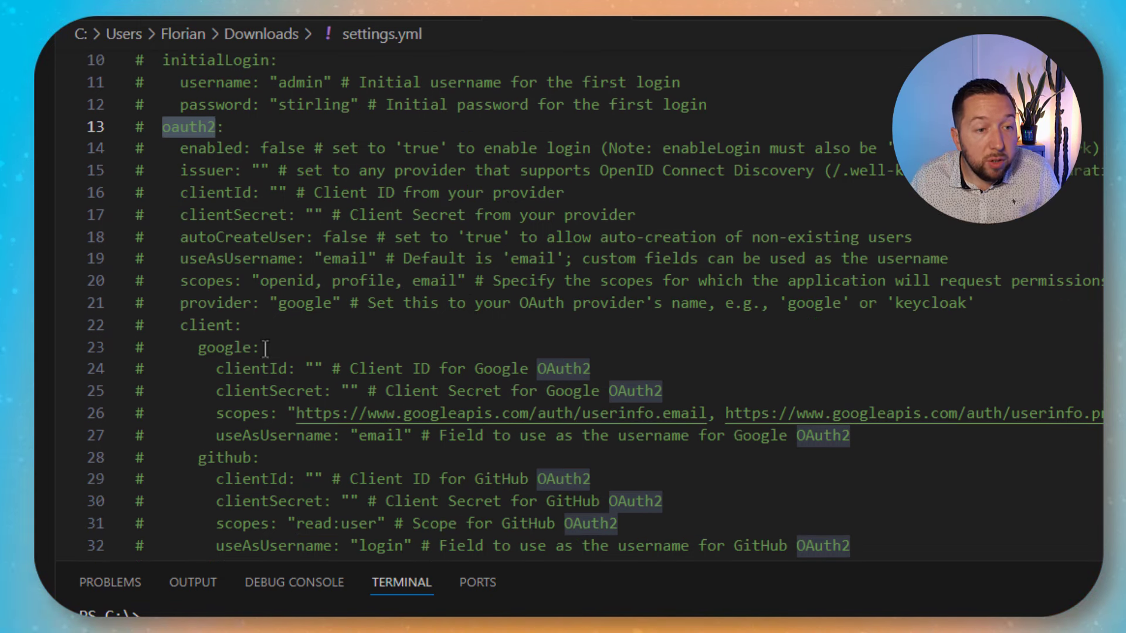
{"action": "left_click_drag", "start_coordinate": [258, 348], "coordinate": [197, 360]}
{"action": "scroll", "coordinate": [199, 348], "scroll_direction": "down", "scroll_amount": 2}
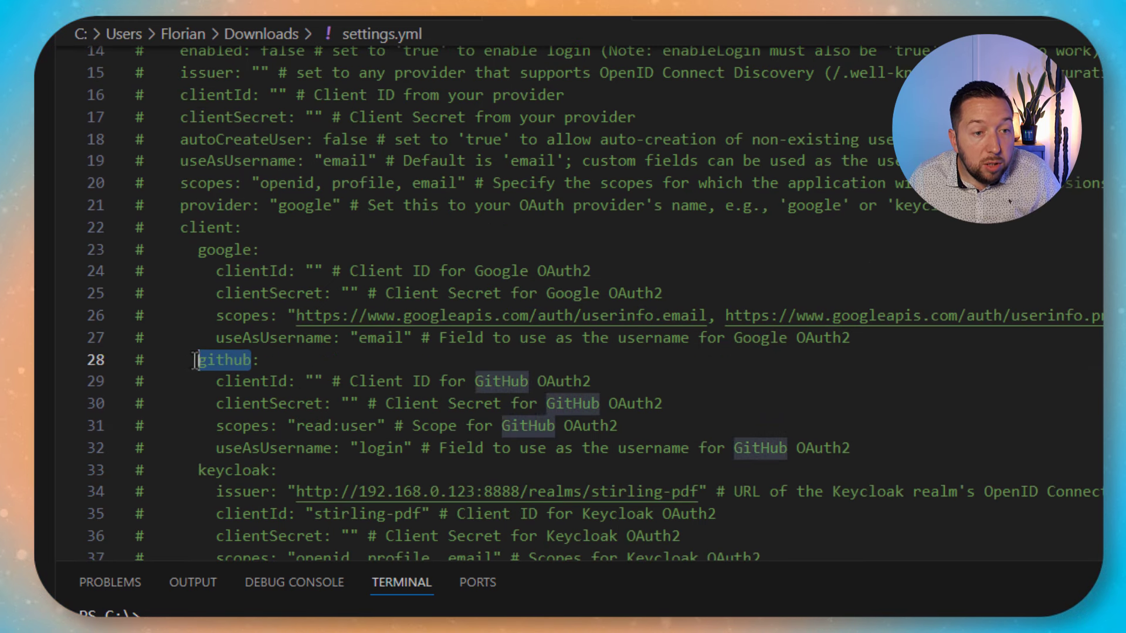
{"action": "left_click_drag", "start_coordinate": [284, 473], "coordinate": [199, 470]}
{"action": "left_click", "coordinate": [335, 466]}
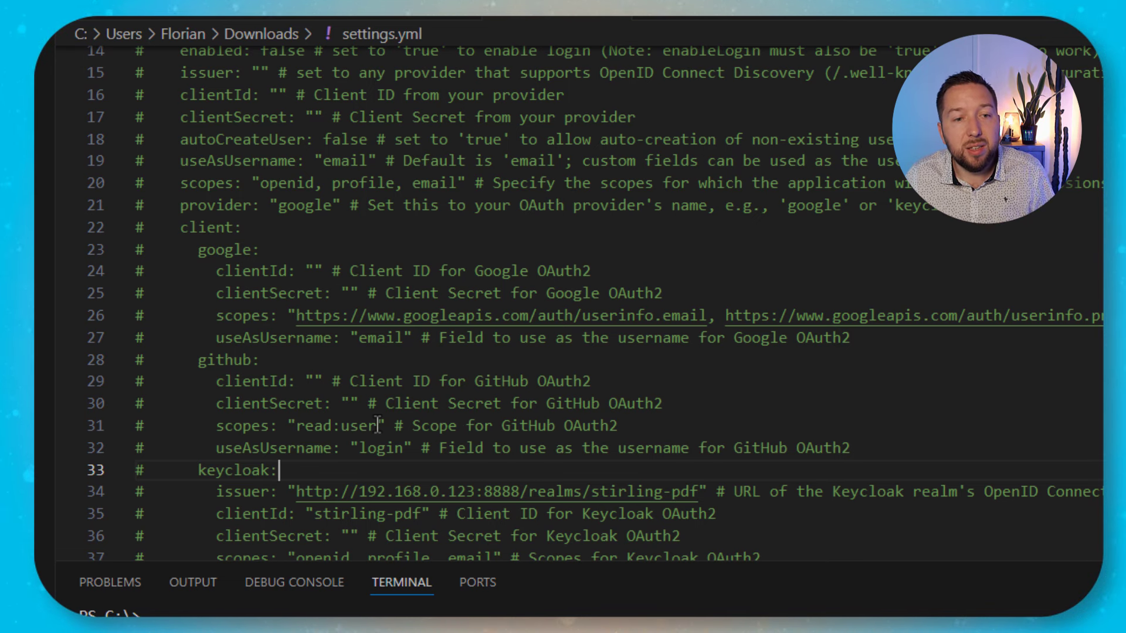
Set appName to IT-Connect in the ui section of settings.yml.
{"action": "scroll", "coordinate": [479, 420], "scroll_direction": "down", "scroll_amount": 2}
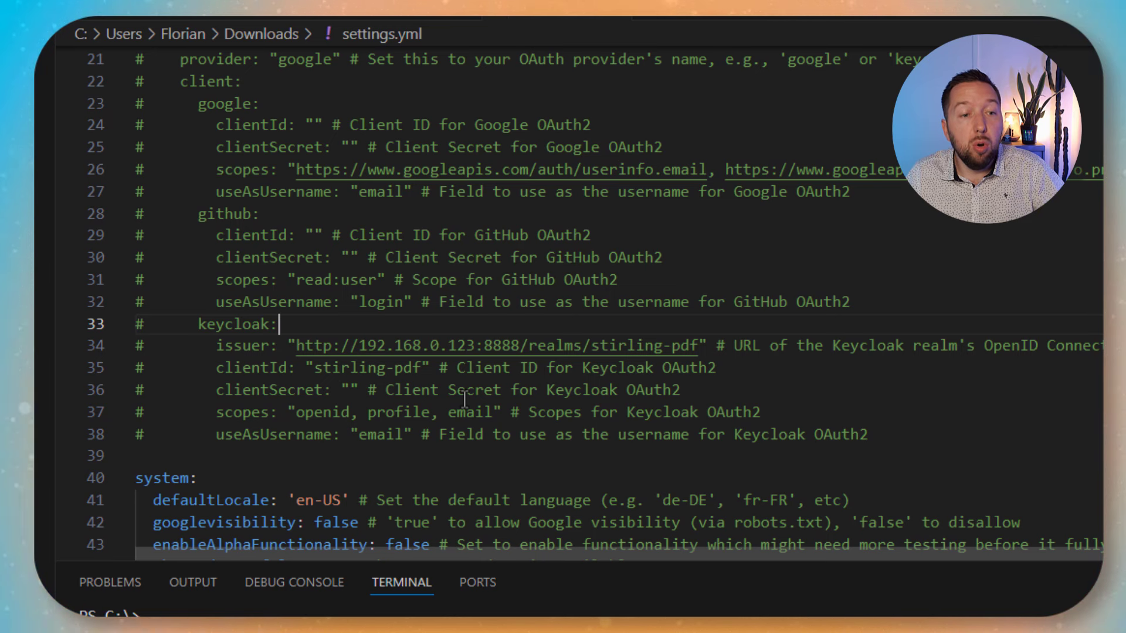
{"action": "scroll", "coordinate": [463, 394], "scroll_direction": "down", "scroll_amount": 2}
{"action": "scroll", "coordinate": [575, 417], "scroll_direction": "down", "scroll_amount": 4}
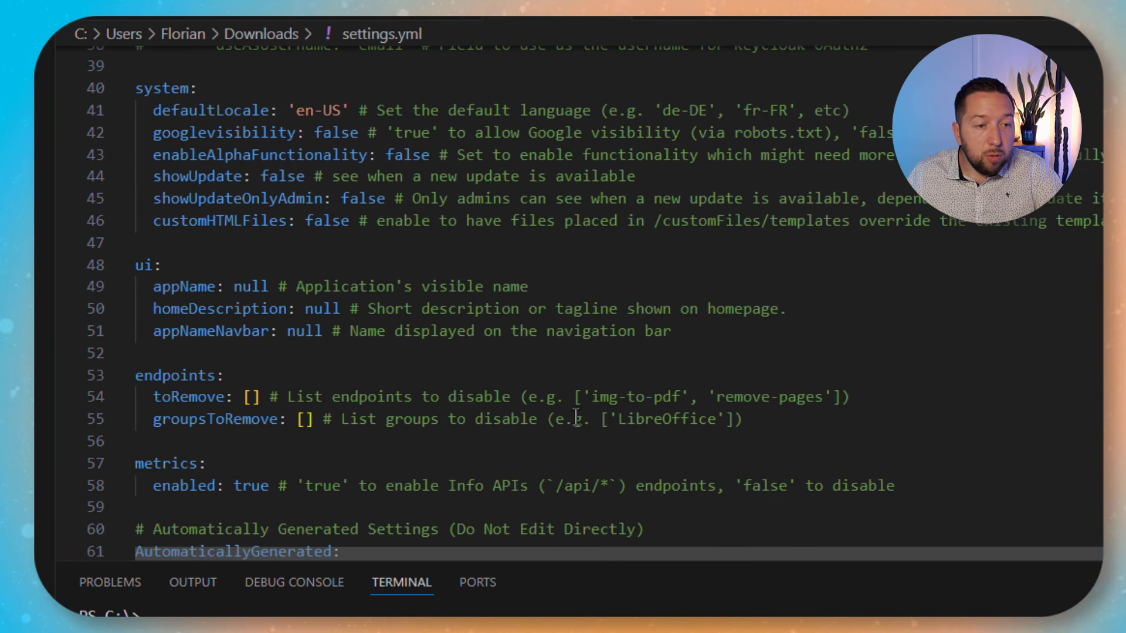
{"action": "scroll", "coordinate": [389, 391], "scroll_direction": "down", "scroll_amount": 2}
{"action": "scroll", "coordinate": [409, 382], "scroll_direction": "up", "scroll_amount": 2}
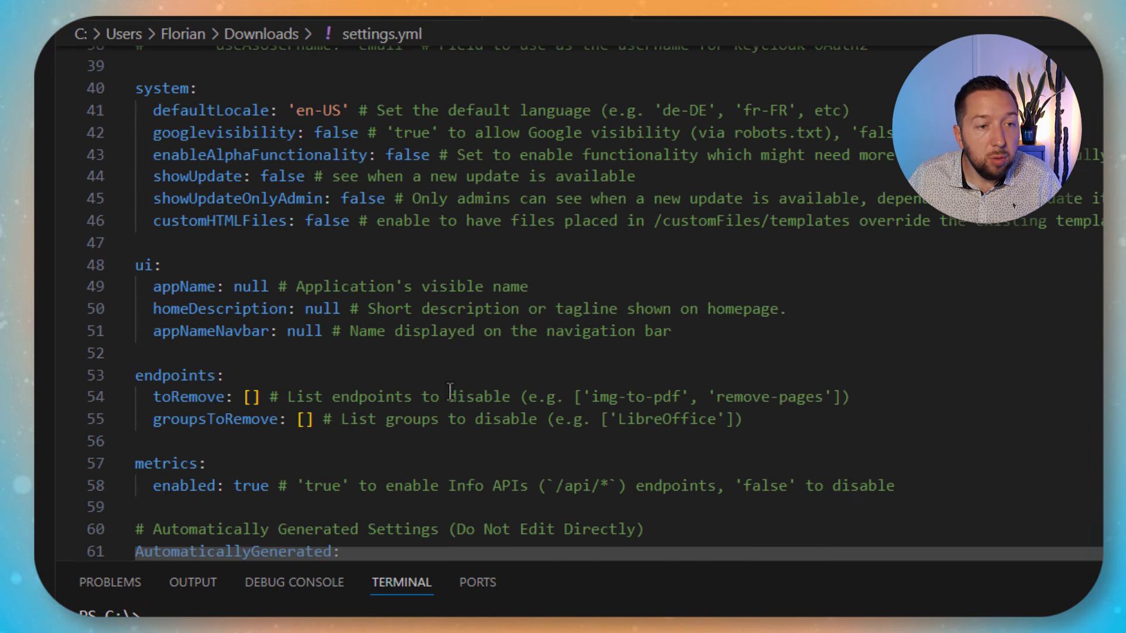
{"action": "double_click", "coordinate": [236, 286]}
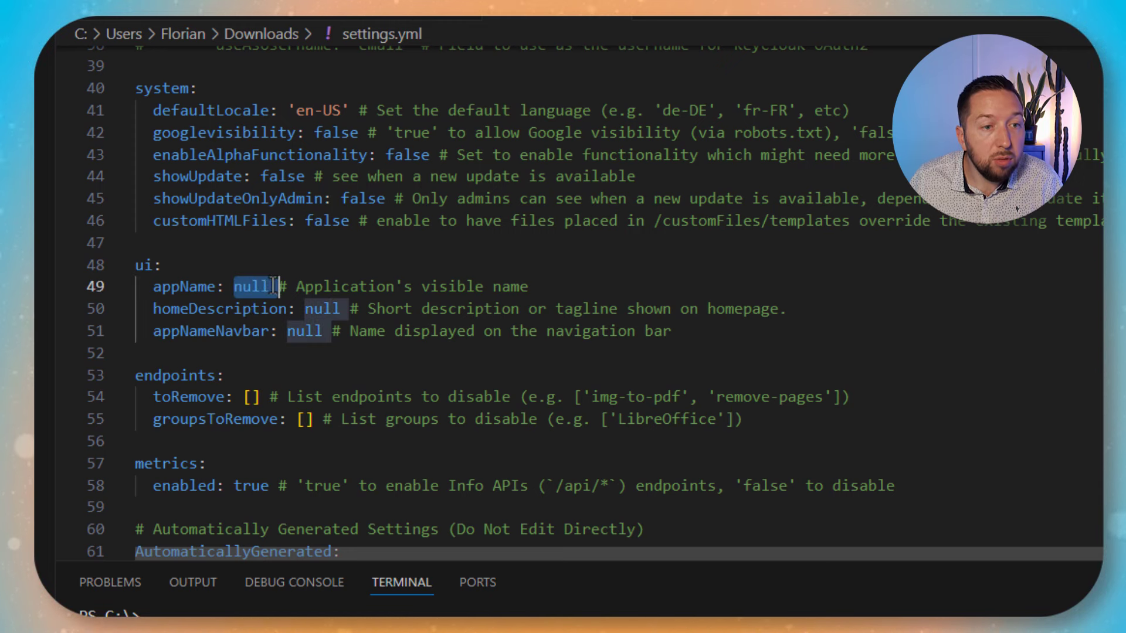
{"action": "type", "text": "IT-Connec"}
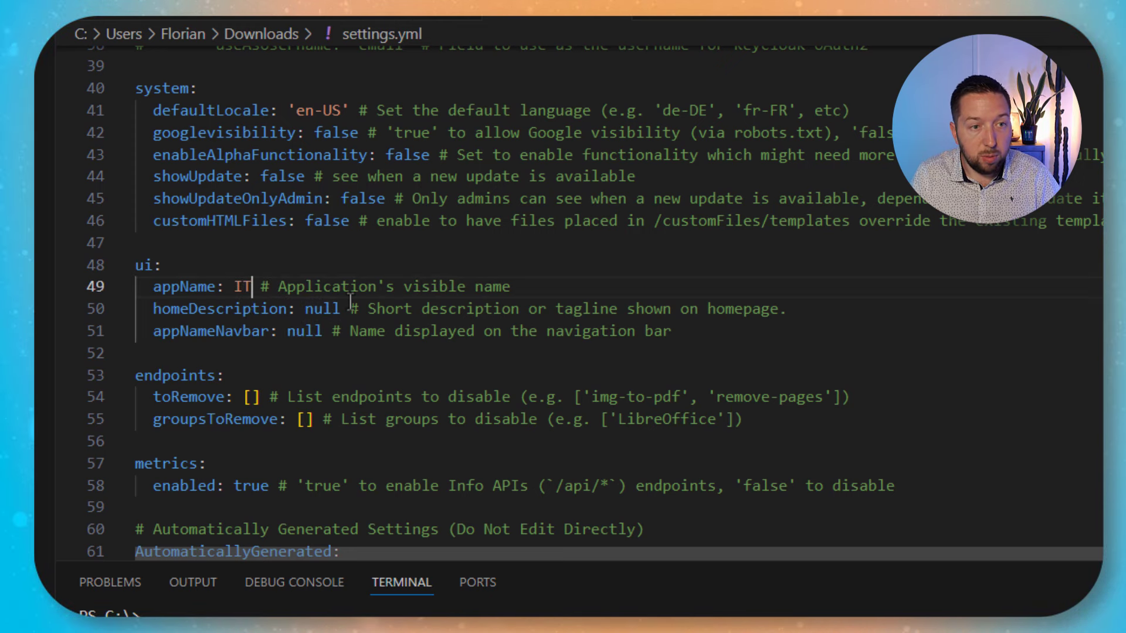
{"action": "type", "text": "t"}
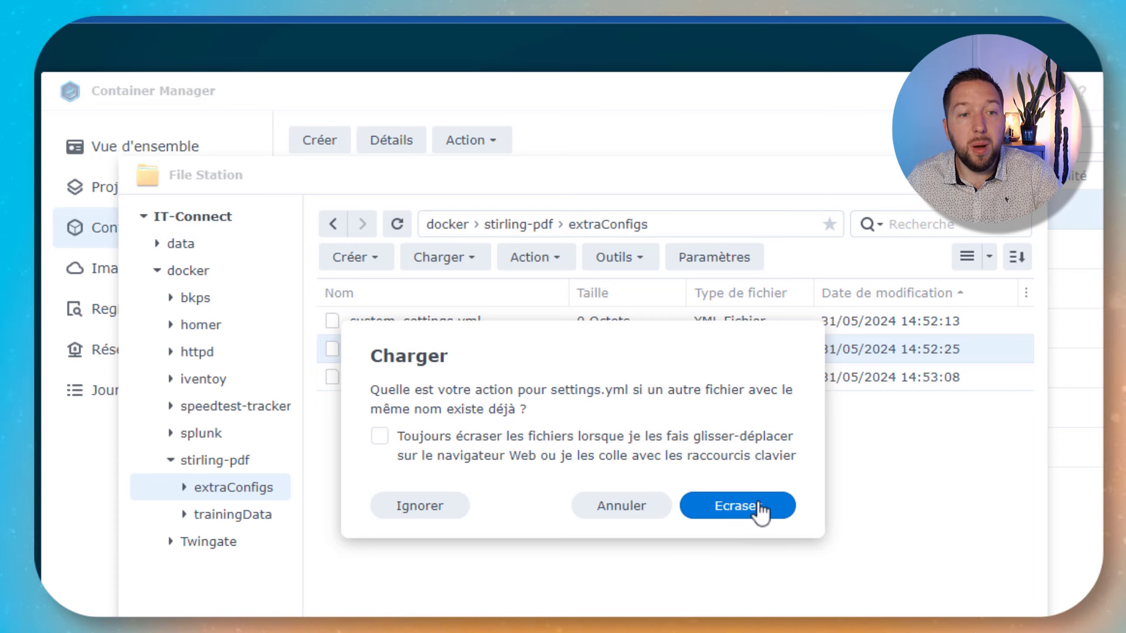
Overwrite settings.yml in File Station's extraConfigs folder with the edited copy, and restart the stirling-pdf project in Container Manager.
{"action": "left_click", "coordinate": [758, 513]}
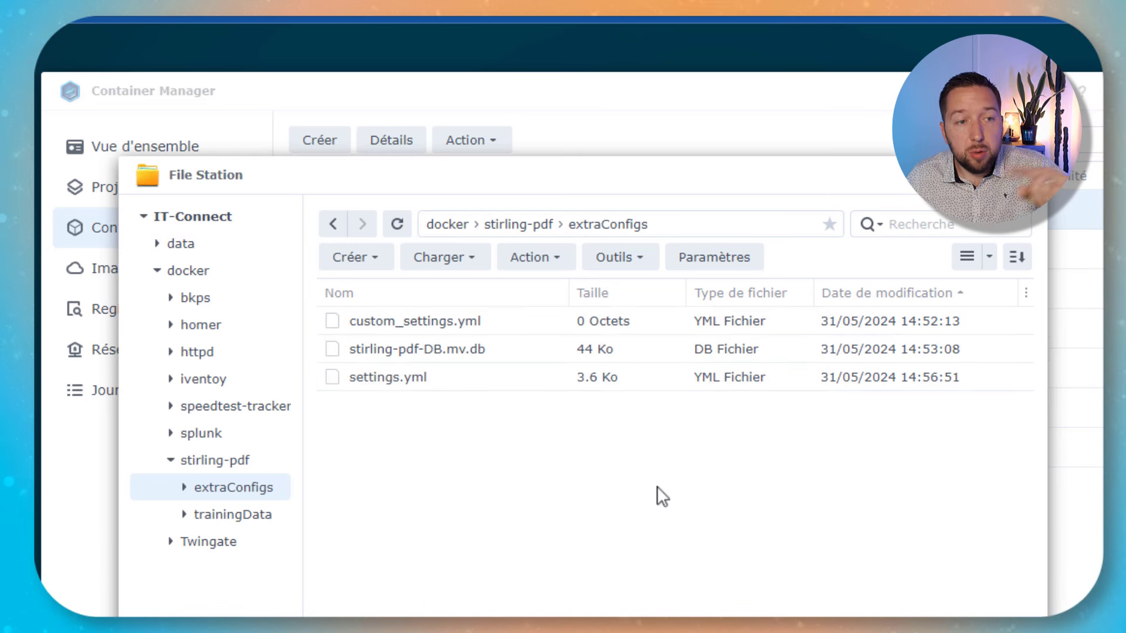
{"action": "left_click", "coordinate": [78, 469]}
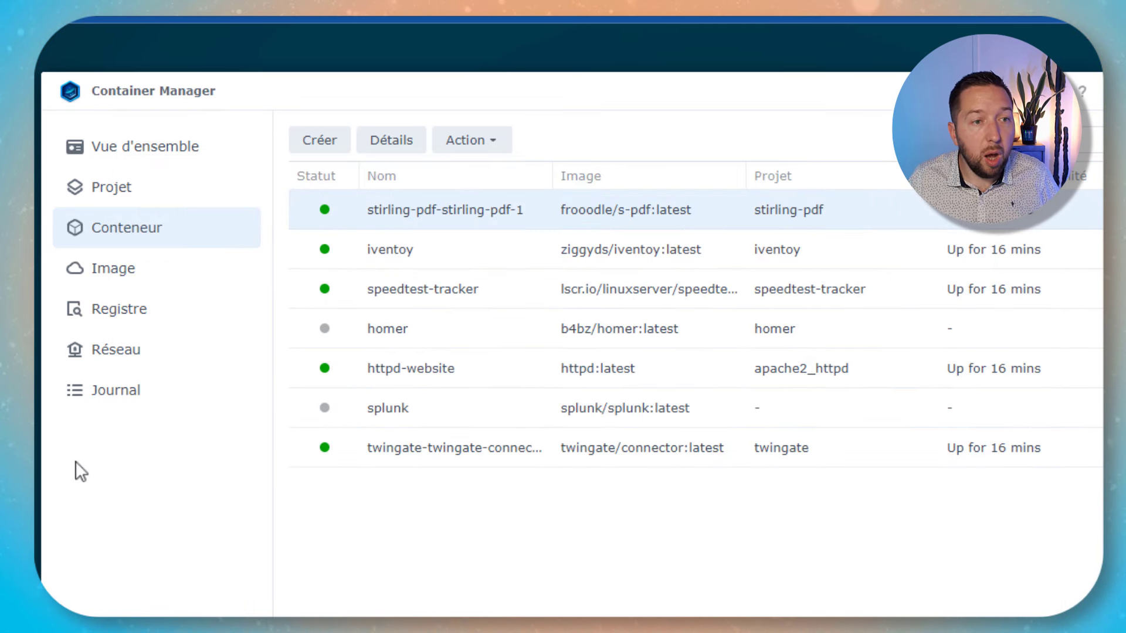
{"action": "left_click", "coordinate": [134, 184]}
{"action": "left_click", "coordinate": [456, 209]}
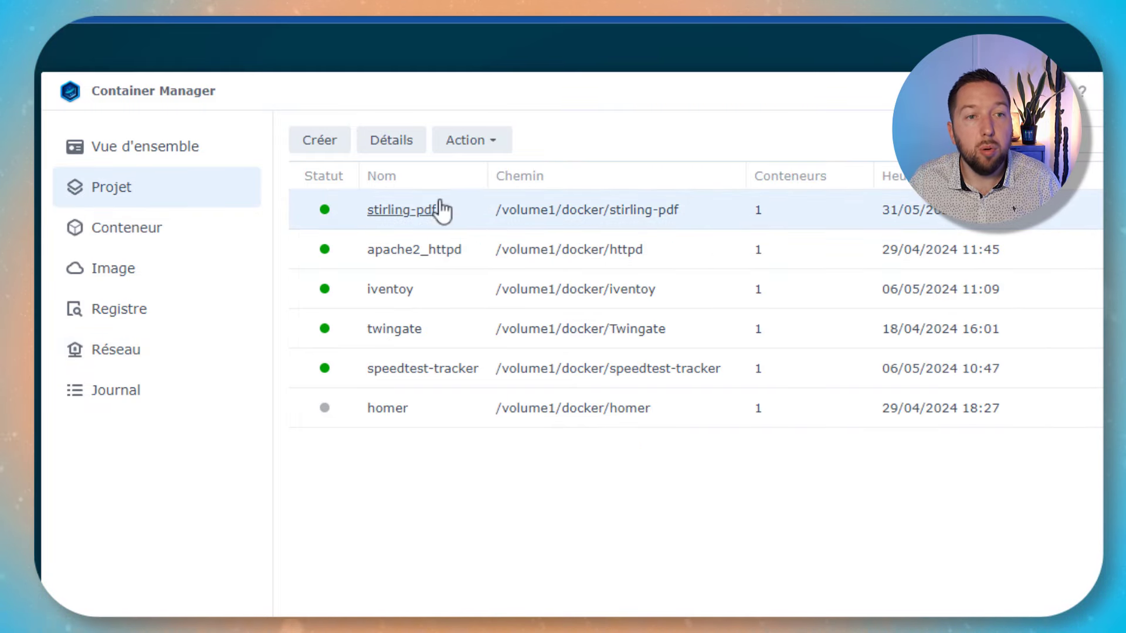
{"action": "left_click", "coordinate": [470, 141]}
{"action": "left_click", "coordinate": [505, 255]}
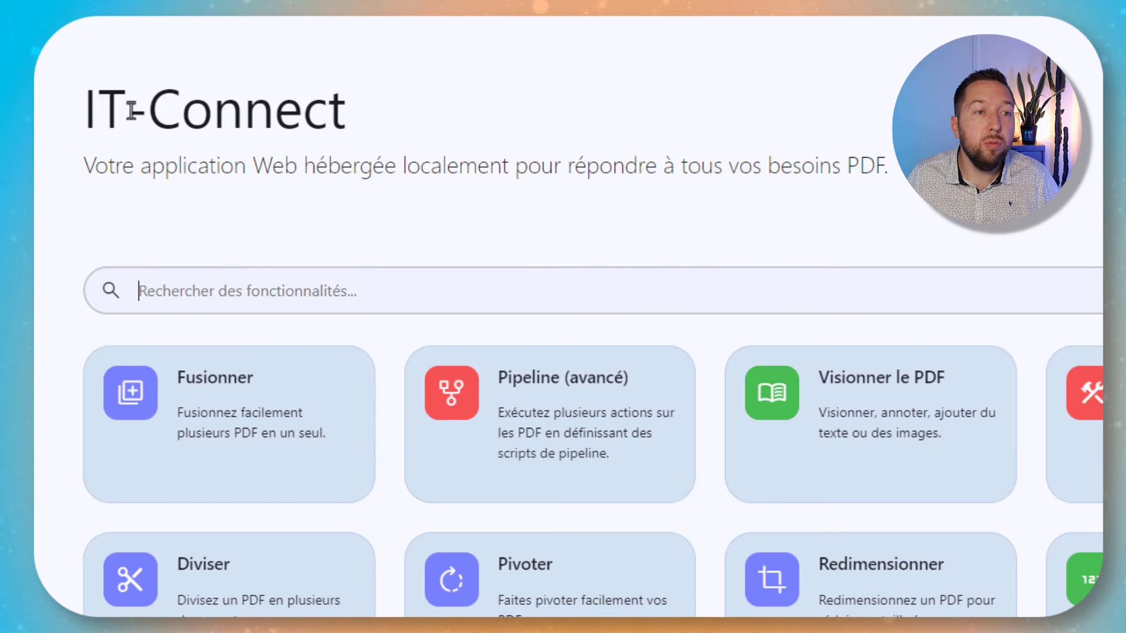
Switch to the Stirling PDF home page and check the application name and the description line below it.
{"action": "left_click_drag", "start_coordinate": [94, 110], "coordinate": [390, 114]}
{"action": "left_click", "coordinate": [389, 113]}
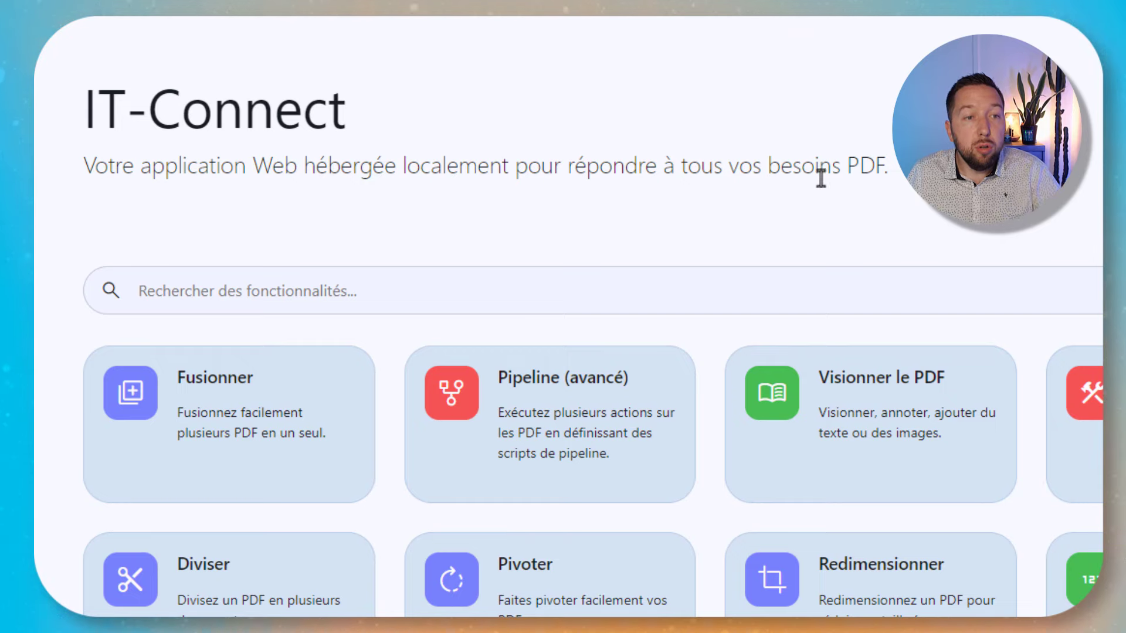
{"action": "left_click_drag", "start_coordinate": [888, 166], "coordinate": [82, 166]}
{"action": "left_click", "coordinate": [134, 196]}
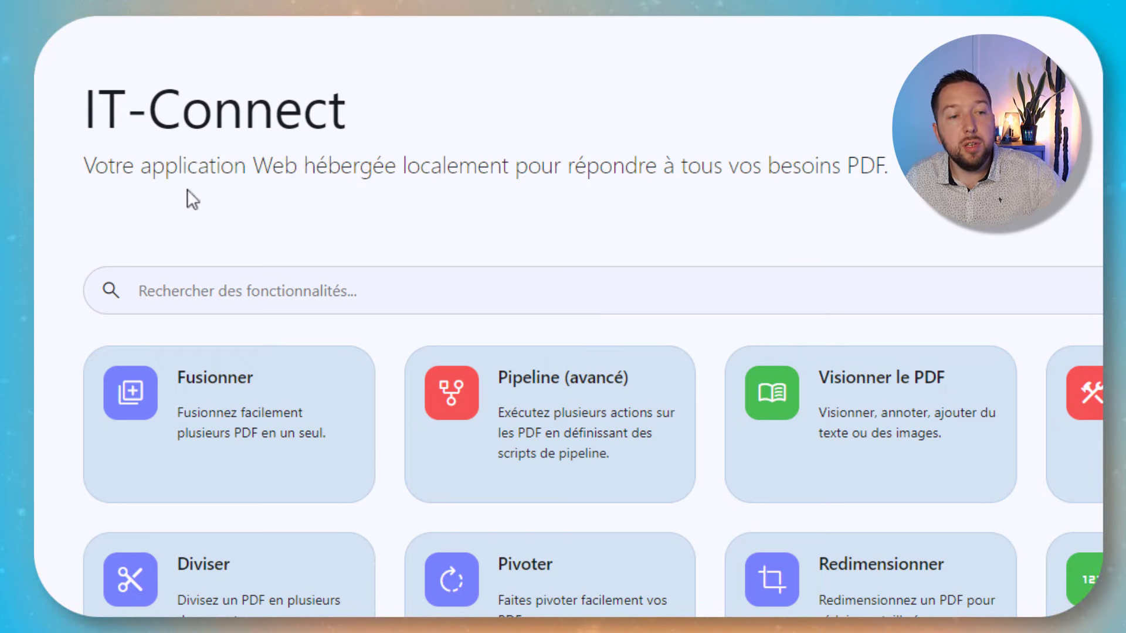